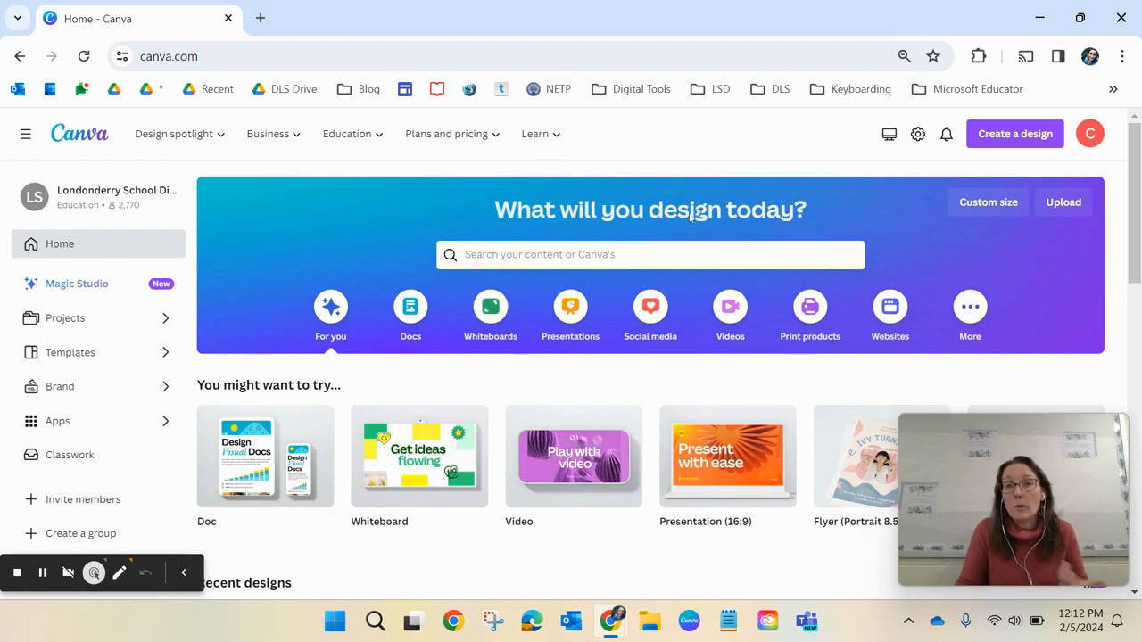
Step: Create a blank whiteboard design and name it "Sample Whiteboard"
left_click(493, 311)
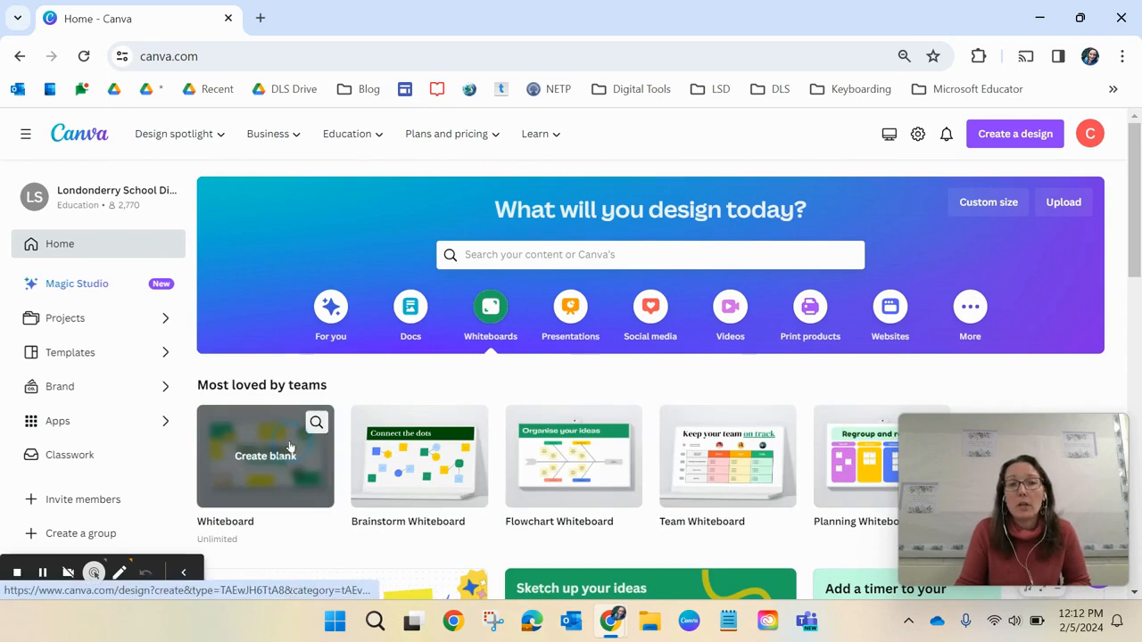
left_click(265, 454)
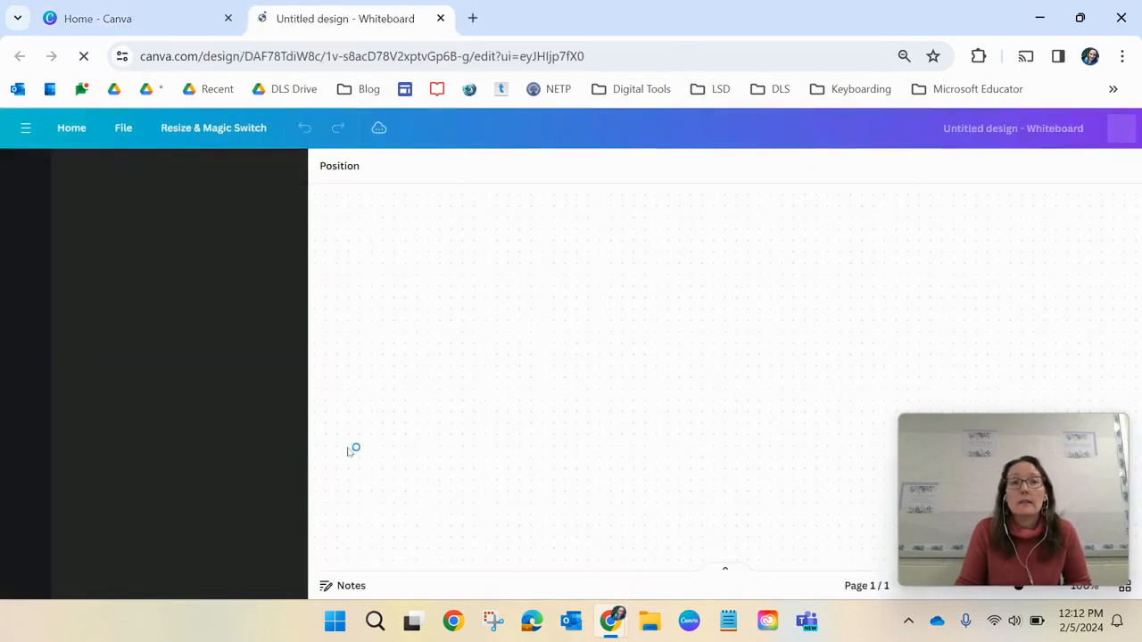
left_click(892, 128)
type("Sample Whiteboard")
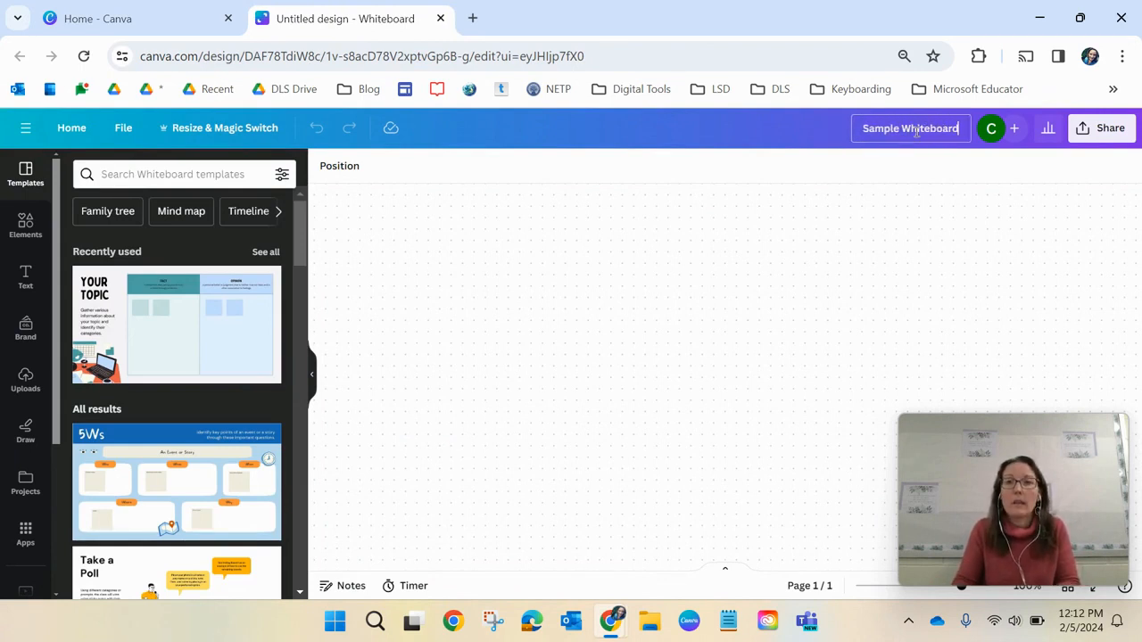
left_click(762, 295)
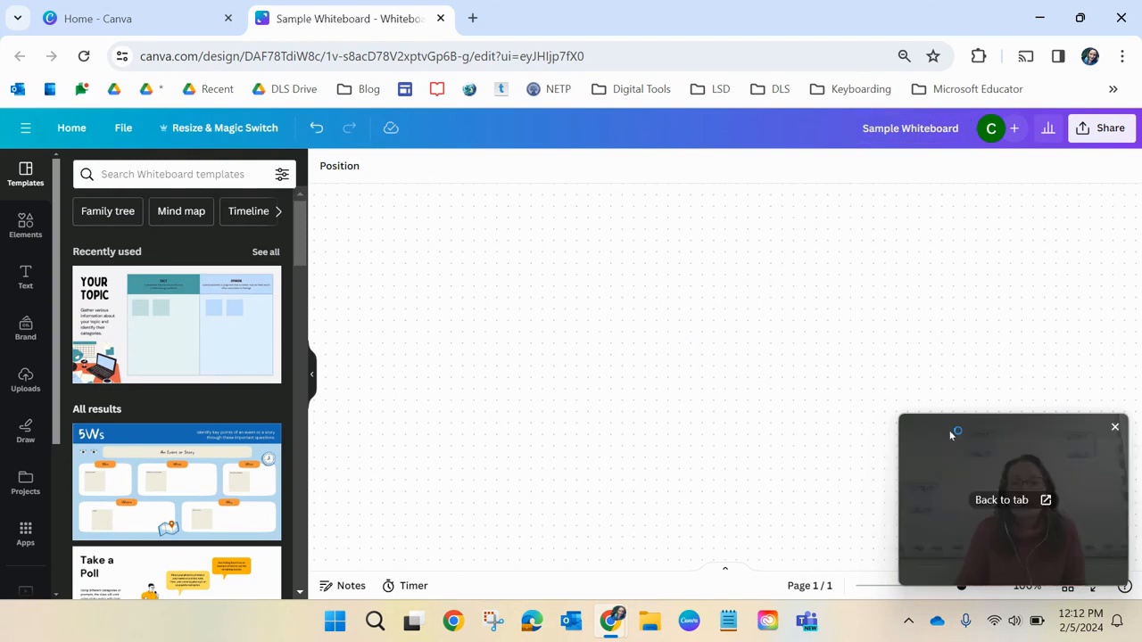
left_click_drag(926, 420, 931, 366)
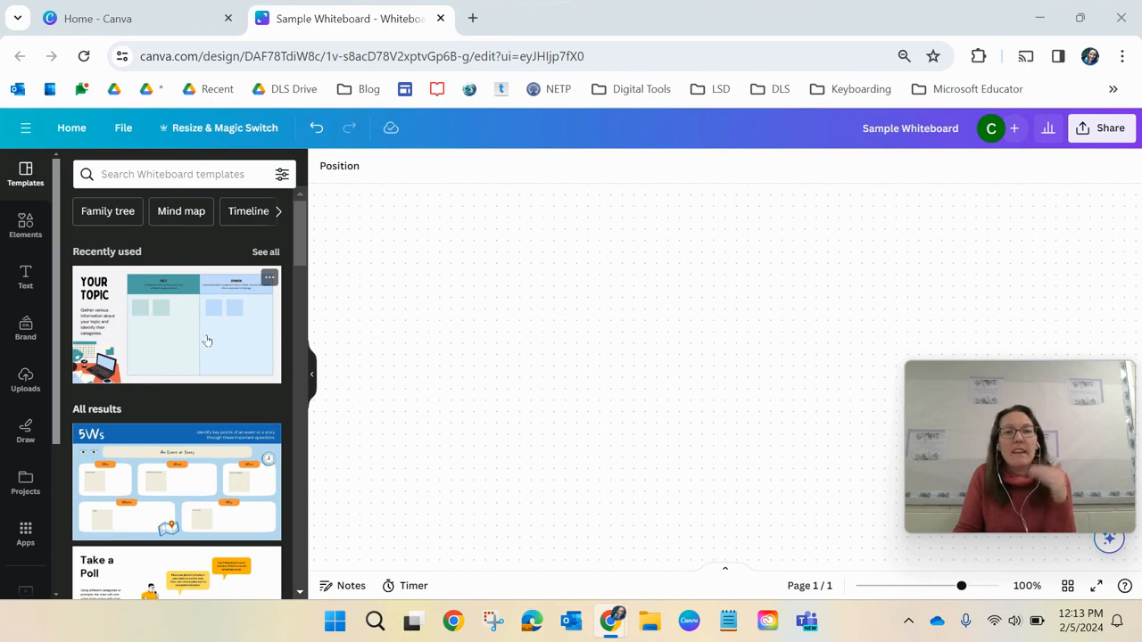
Step: Look through the available whiteboard templates
scroll(206, 347, "down", 4)
scroll(185, 351, "down", 5)
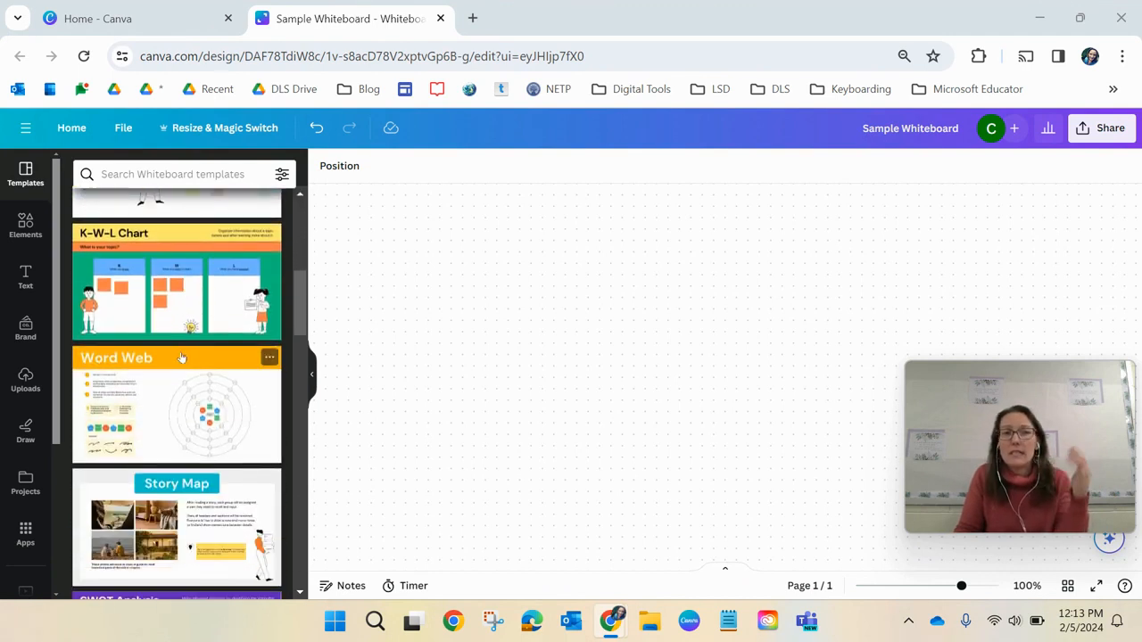
scroll(189, 360, "down", 3)
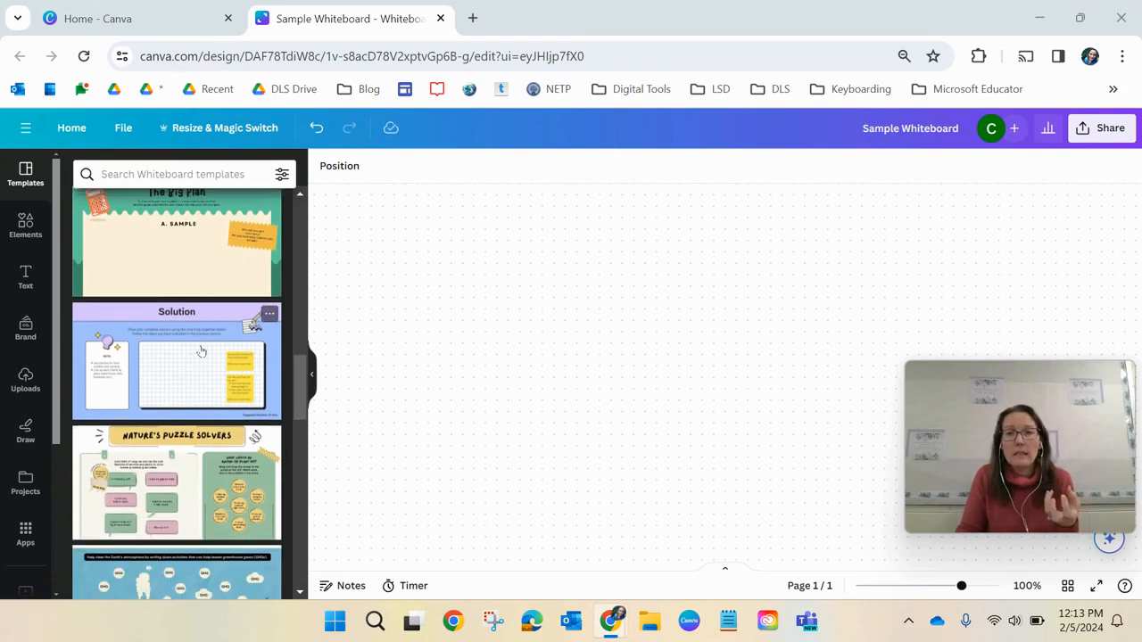
scroll(202, 352, "up", 2)
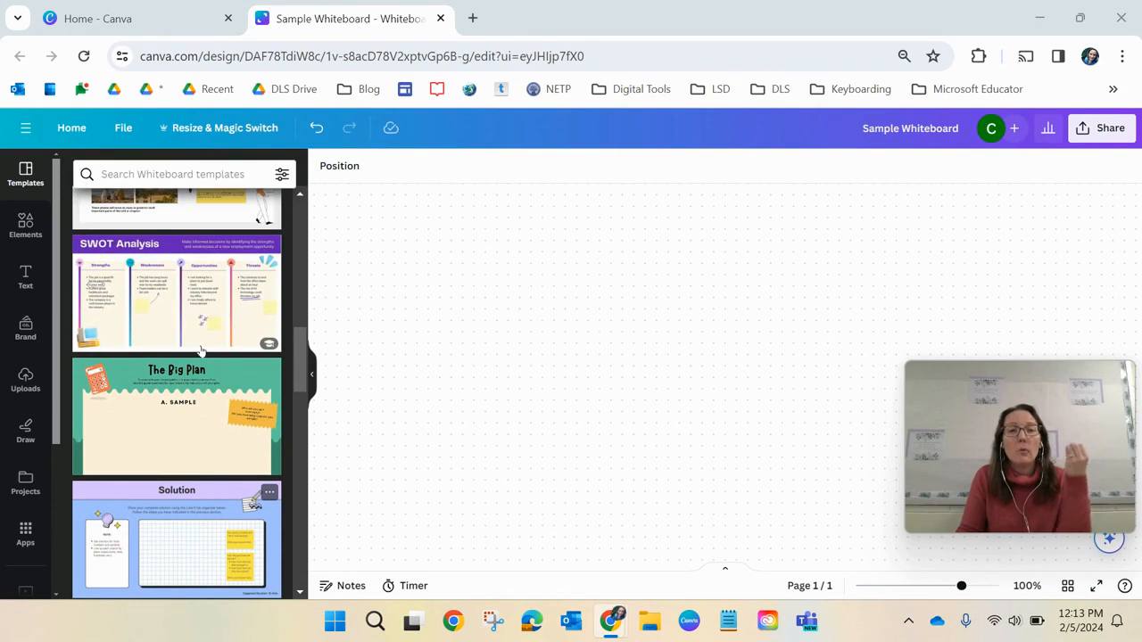
scroll(195, 356, "up", 6)
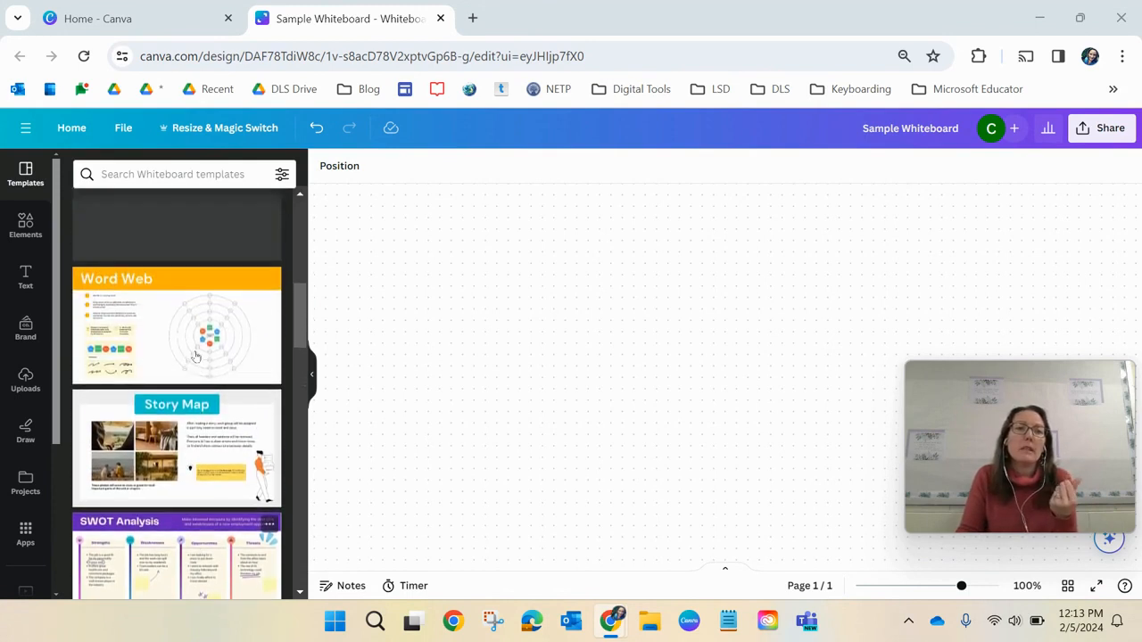
scroll(195, 355, "up", 5)
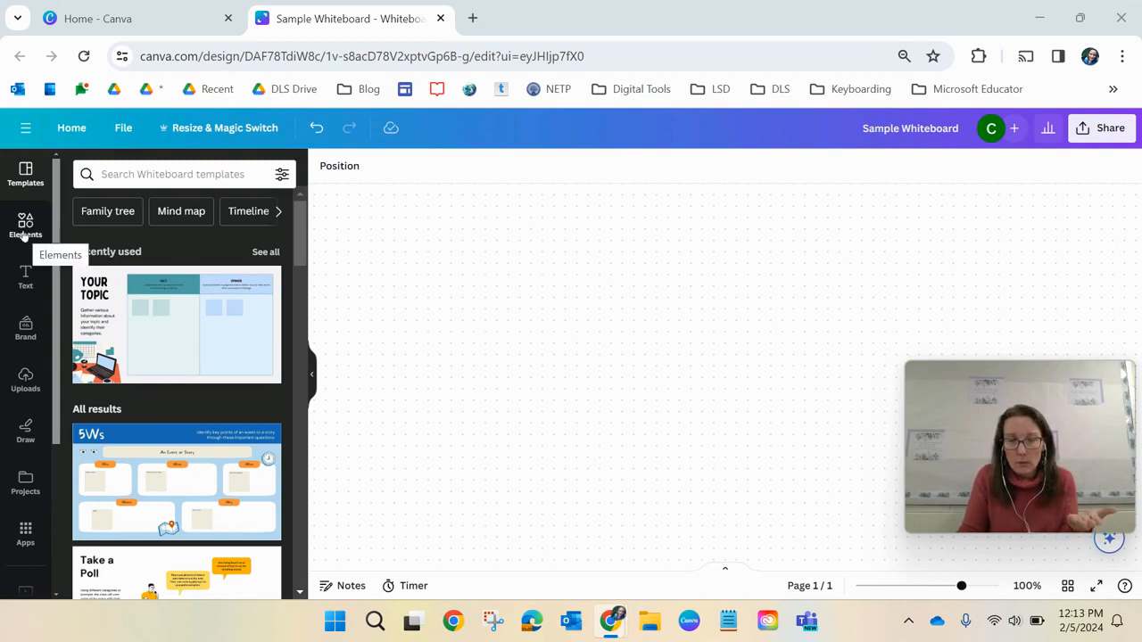
Step: Search the elements for "sticky notes" and add an orange sticky note to the whiteboard
left_click(24, 239)
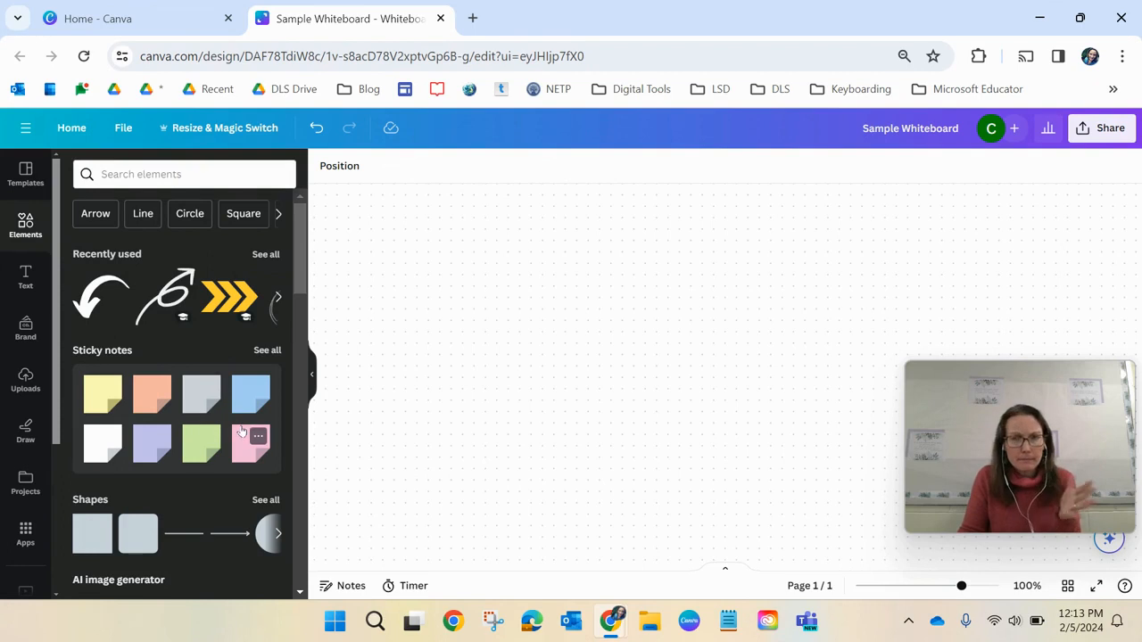
left_click(168, 178)
type("sticky notes")
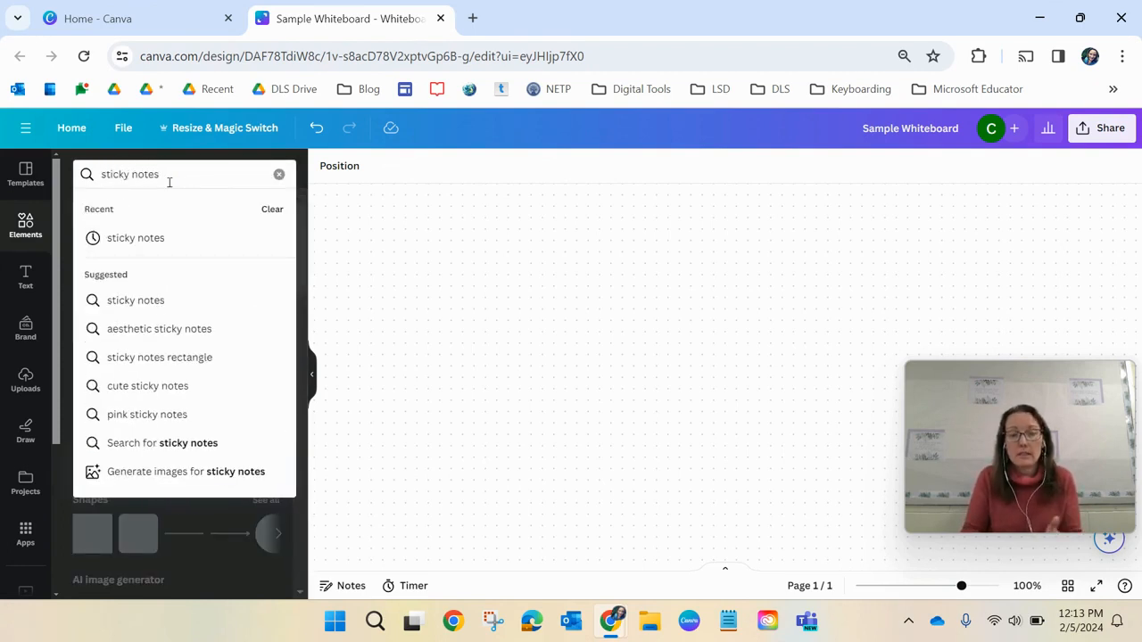
key("Return")
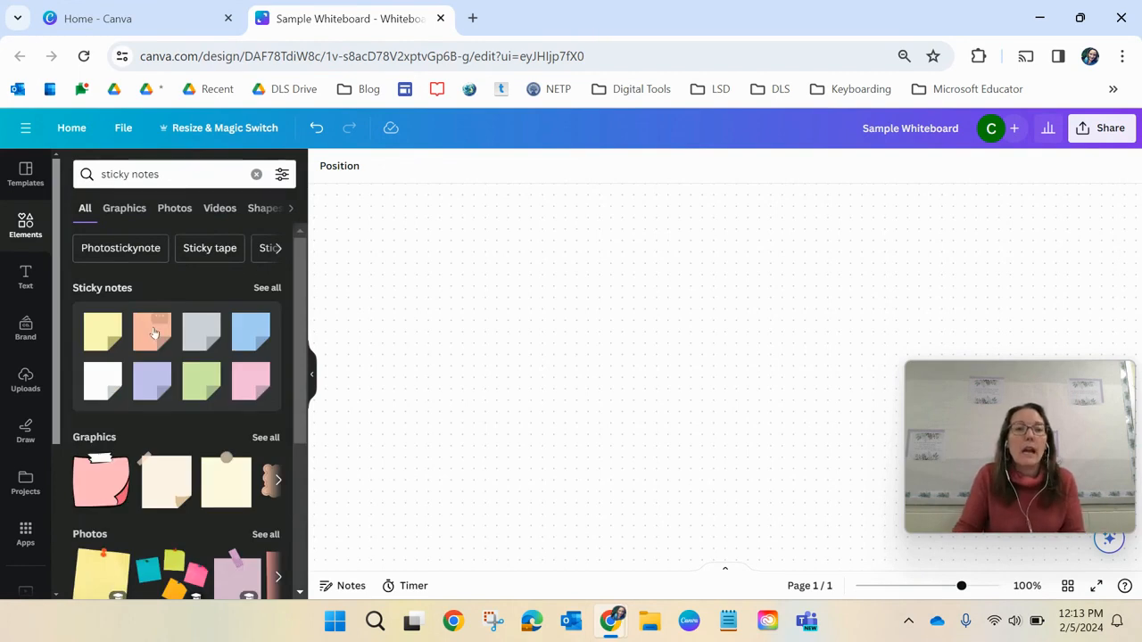
left_click(159, 323)
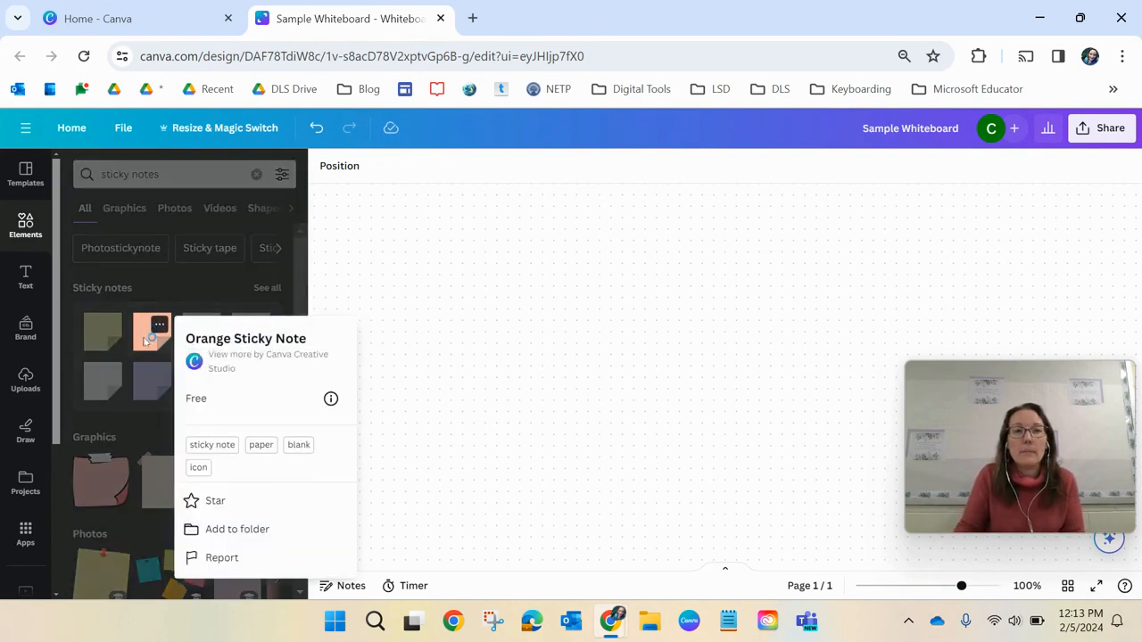
left_click(145, 340)
left_click(149, 333)
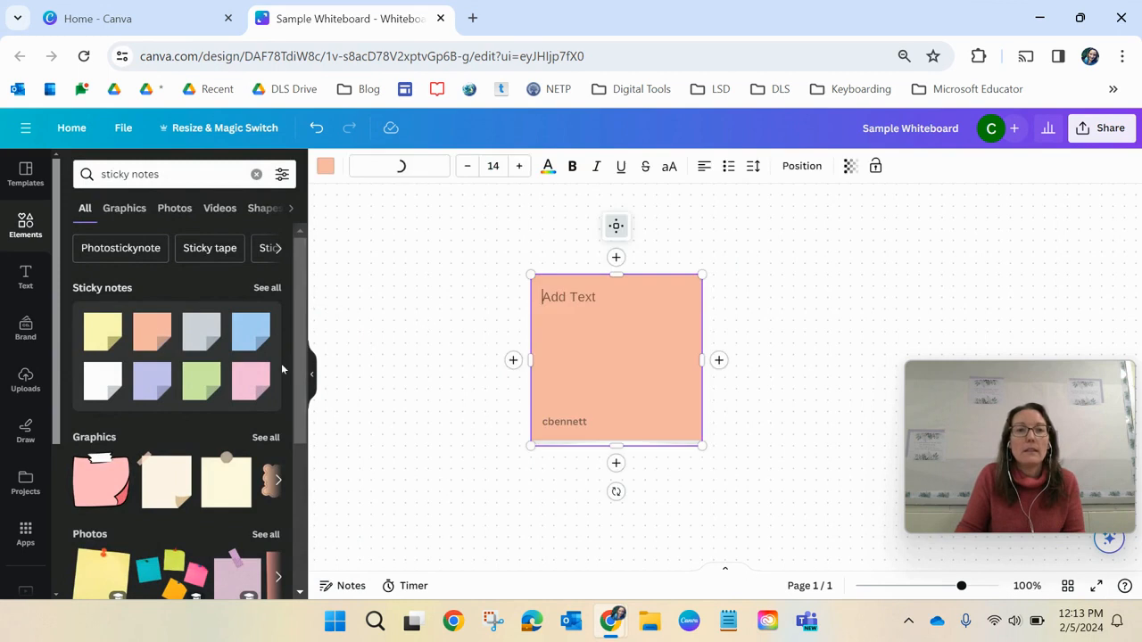
Step: Add a pink and a blue sticky note on either side of the orange one, and move the orange note lower between them
left_click_drag(251, 379, 476, 344)
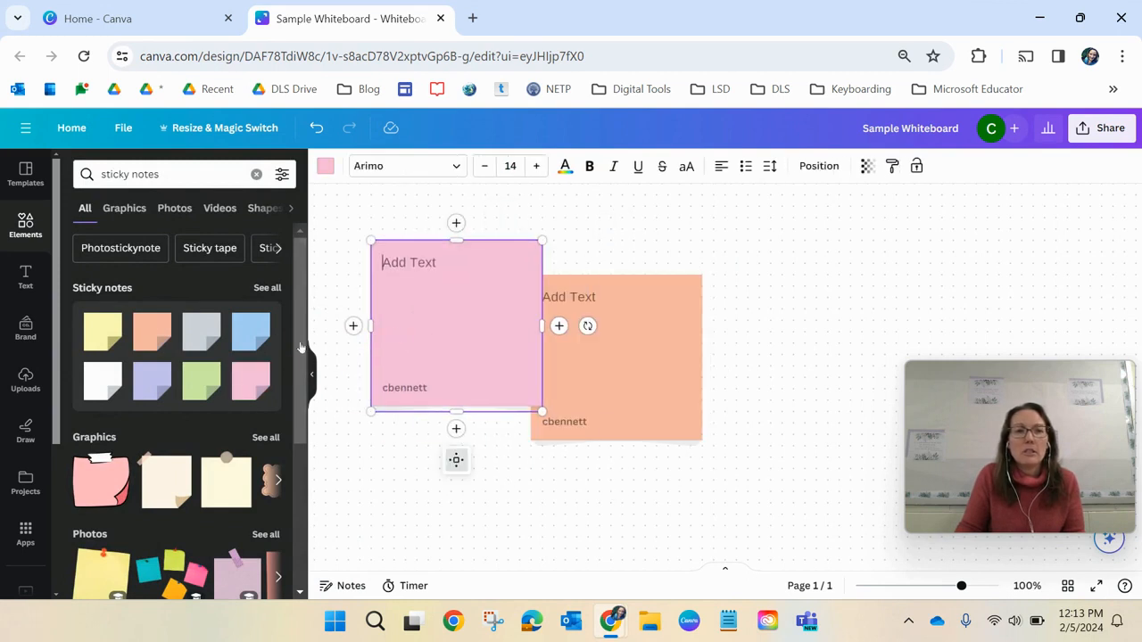
left_click(258, 324)
left_click(230, 342)
left_click_drag(250, 331, 732, 290)
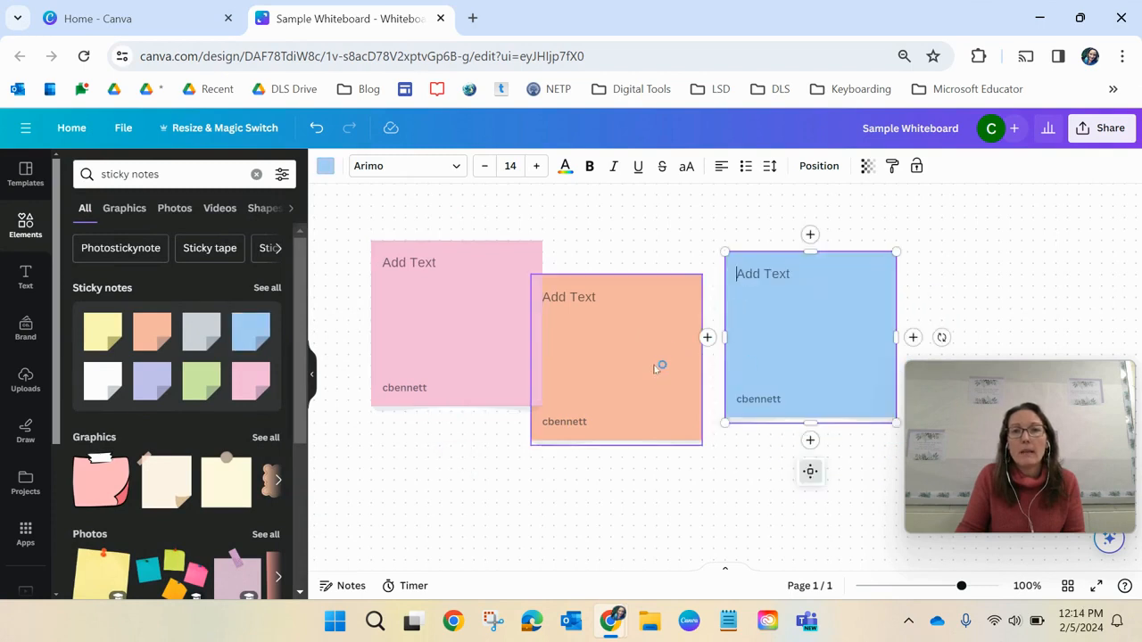
left_click_drag(657, 365, 680, 434)
Step: Label the pink sticky note "Idea #1" and the orange one "Idea #2"
left_click(429, 267)
left_click(428, 263)
type("Id")
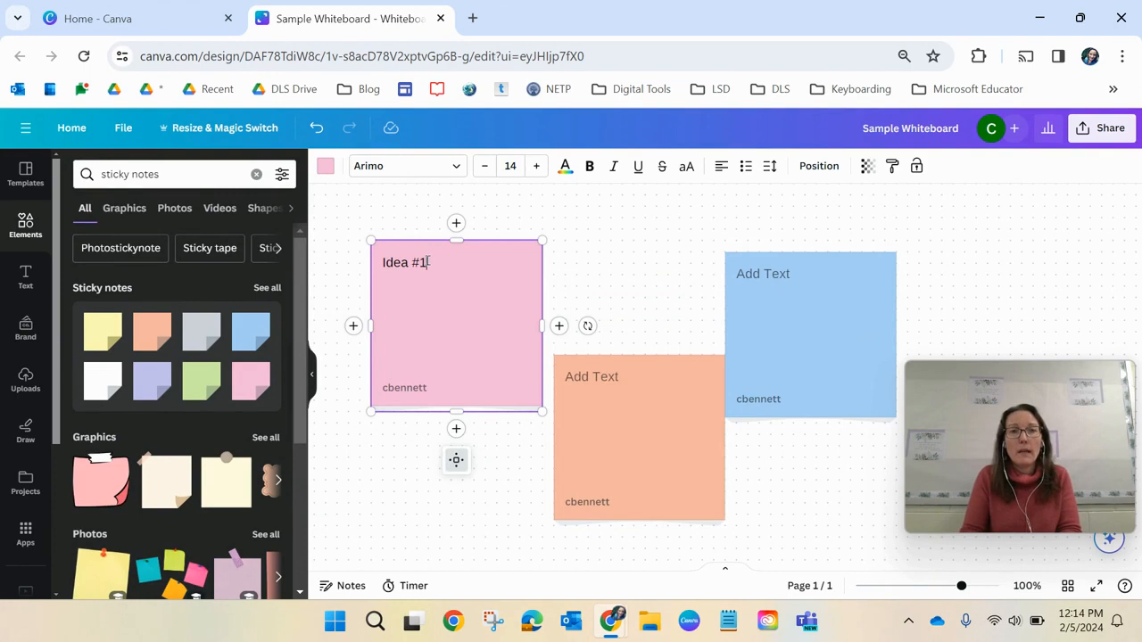
type("ea #1")
left_click(586, 382)
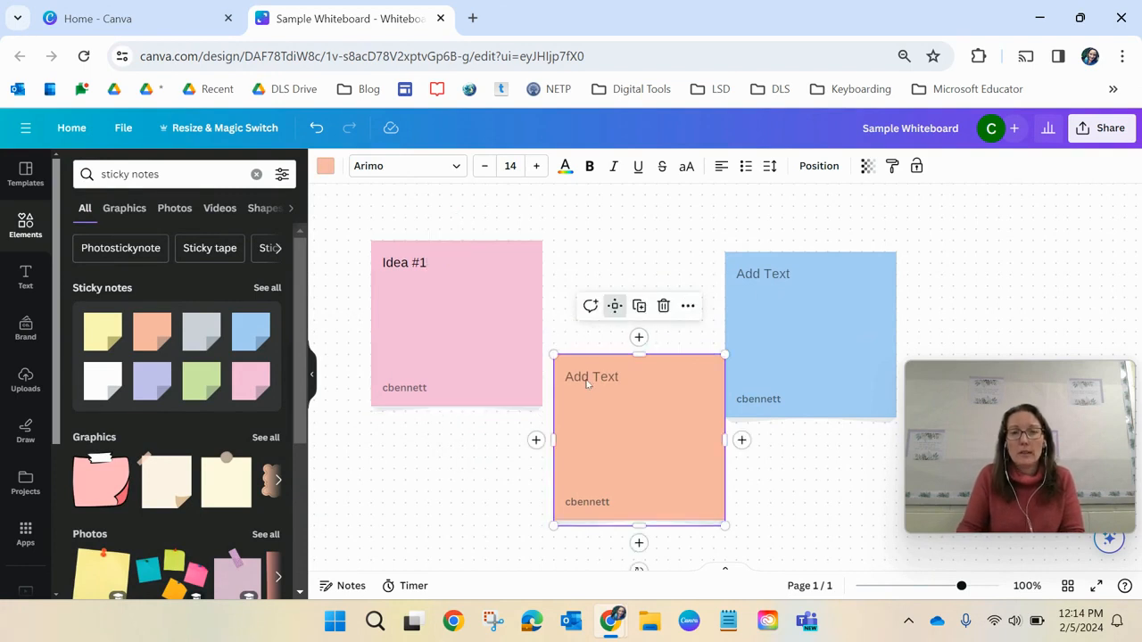
left_click(587, 381)
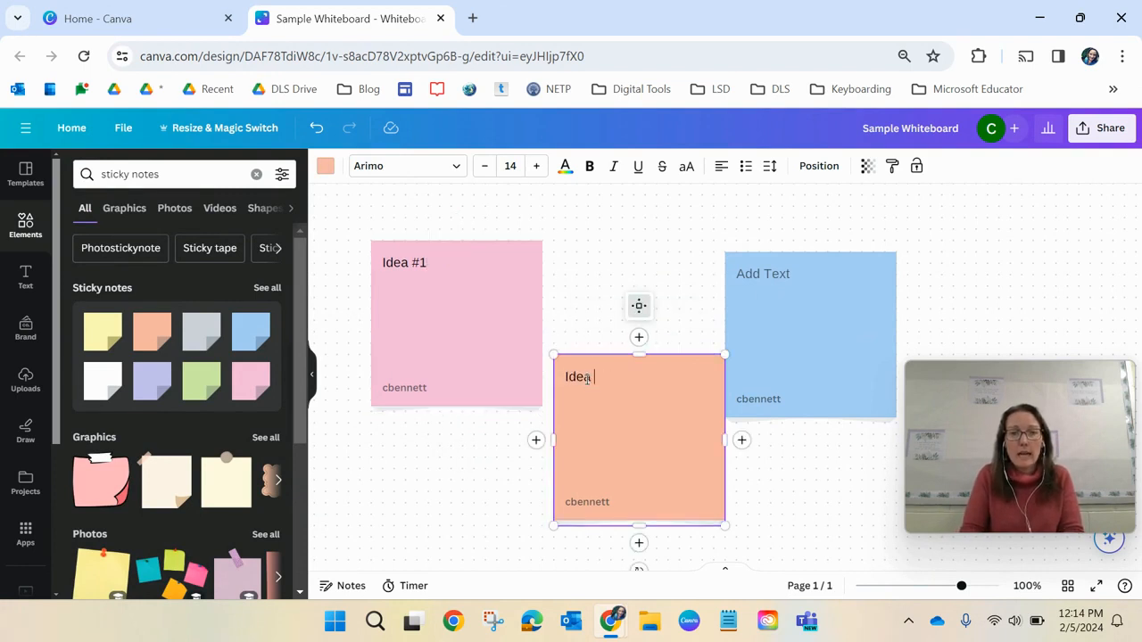
Step: Label the blue sticky note "idea #3" in the Lemonade Display font and shift it slightly away from the orange note
left_click(764, 272)
left_click(440, 173)
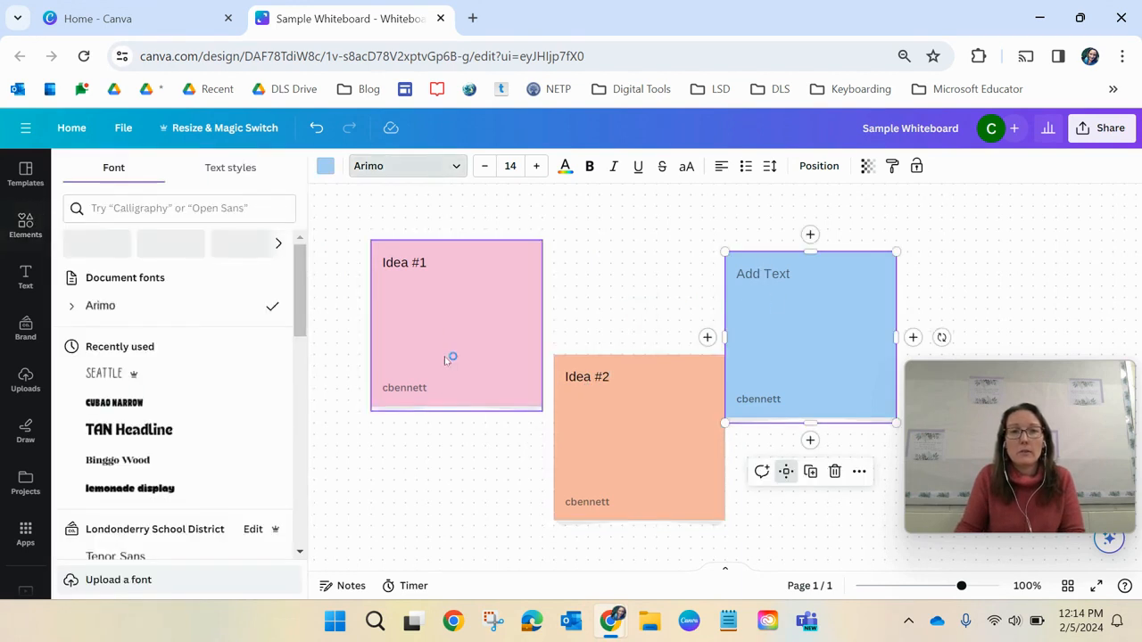
left_click(181, 469)
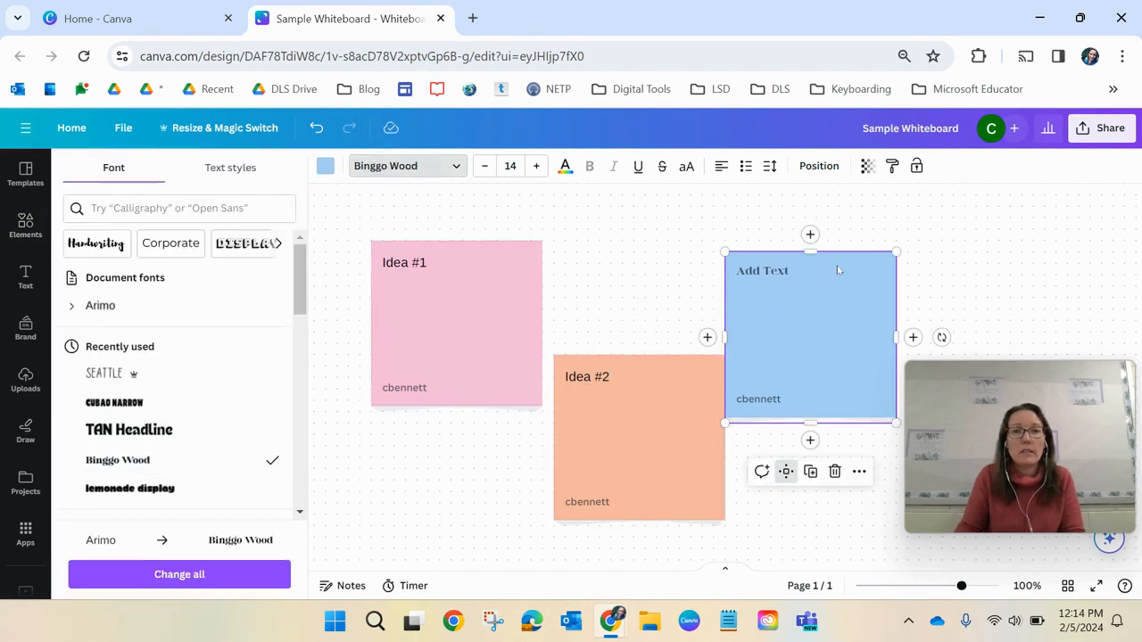
left_click(205, 488)
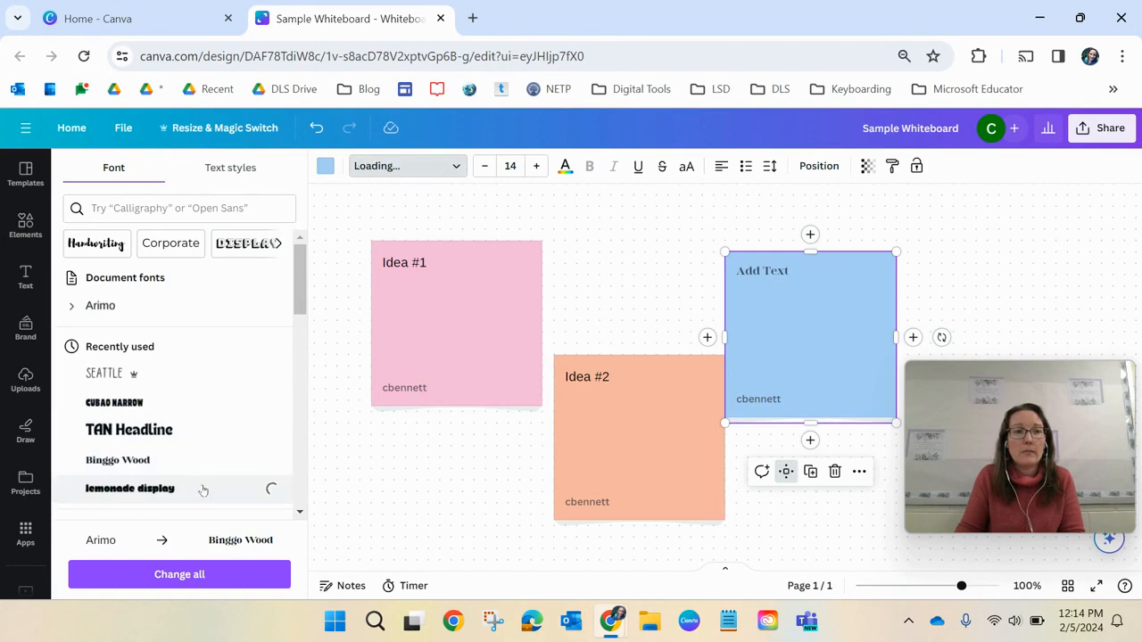
left_click(763, 272)
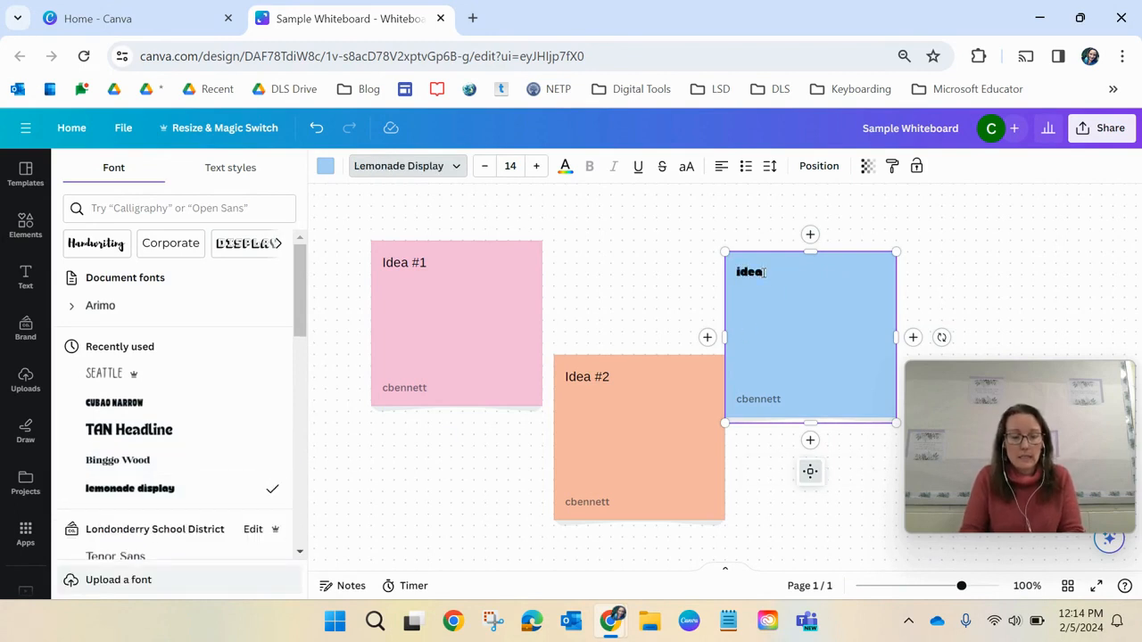
key("Escape")
left_click_drag(807, 304, 829, 320)
left_click(606, 318)
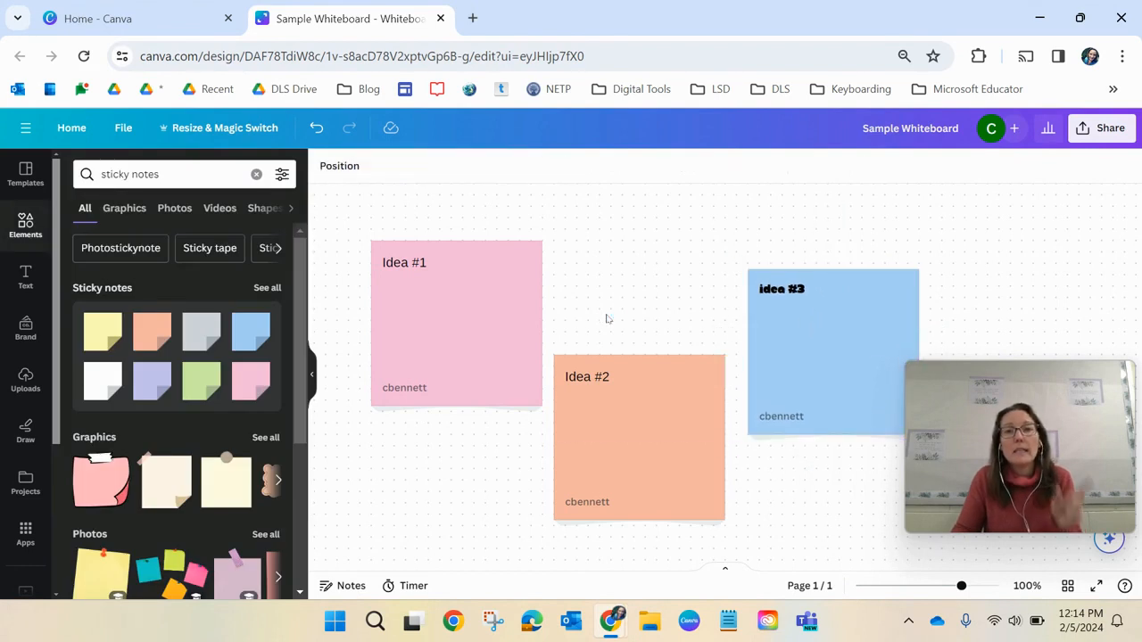
Step: Add a text box above the sticky notes reading "Persuasive Writing"
left_click(27, 280)
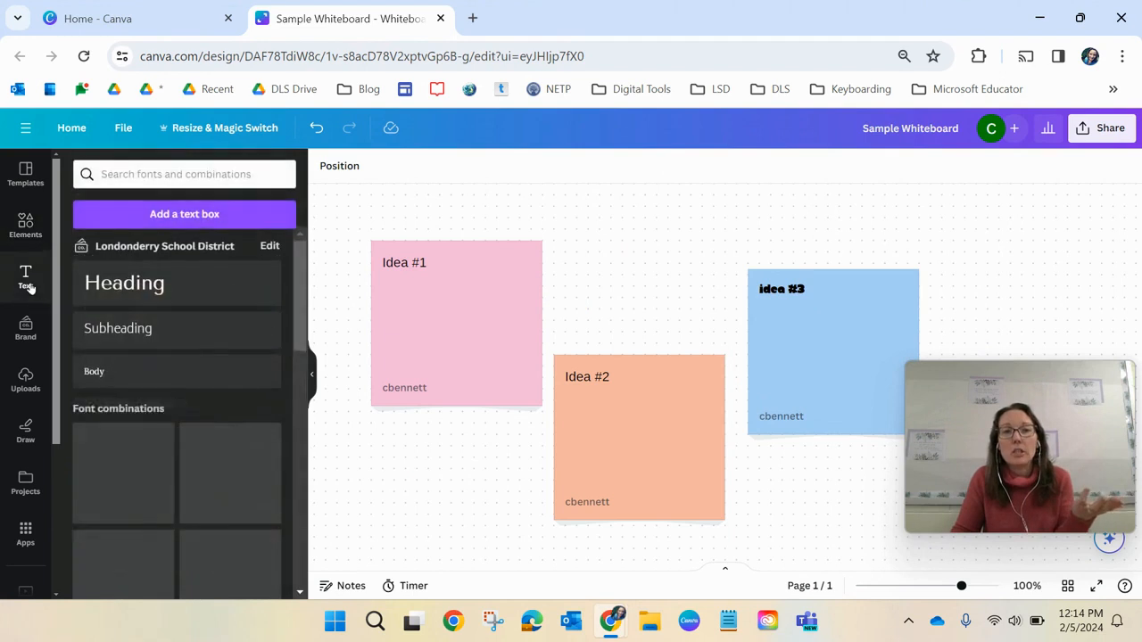
left_click(212, 220)
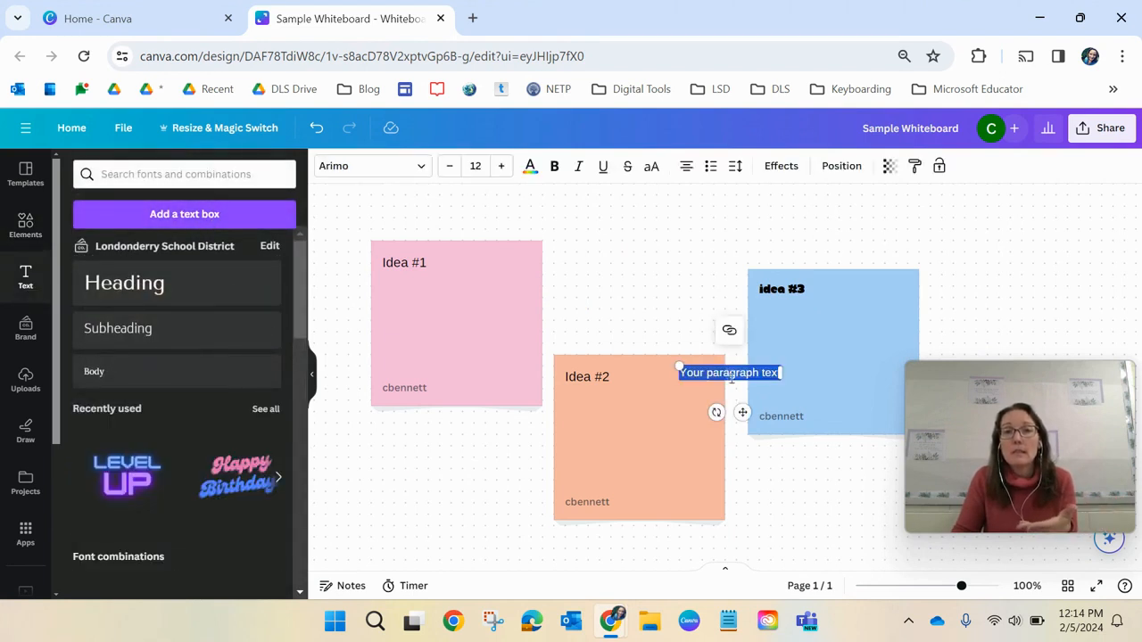
left_click(742, 403)
left_click(744, 371)
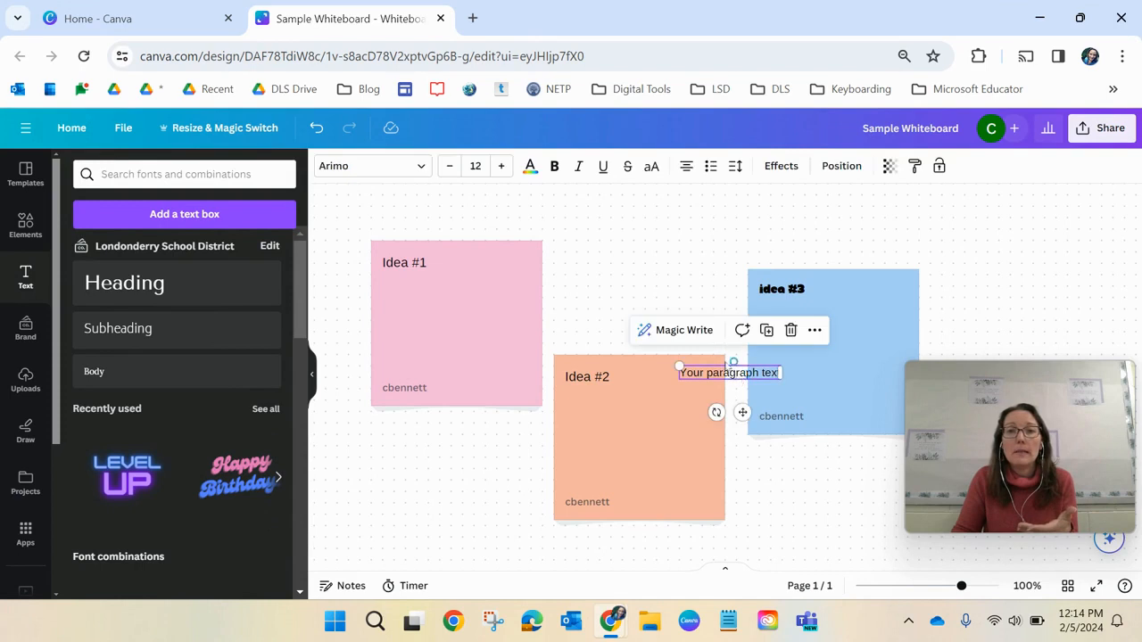
left_click_drag(744, 371, 628, 228)
double_click(628, 228)
type("Per")
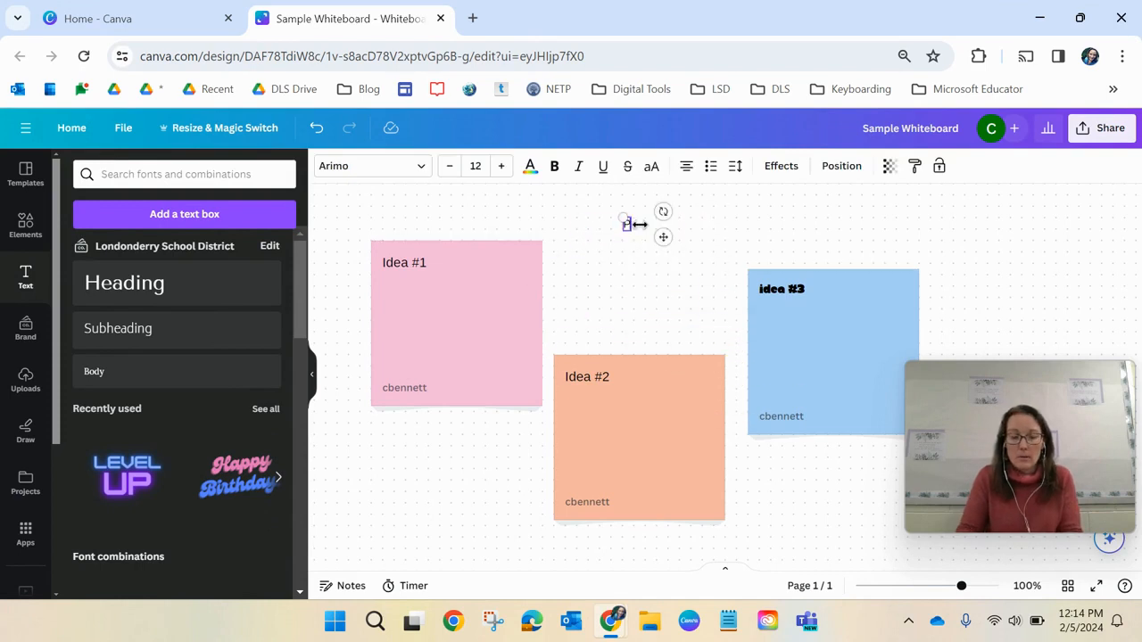
type("sua")
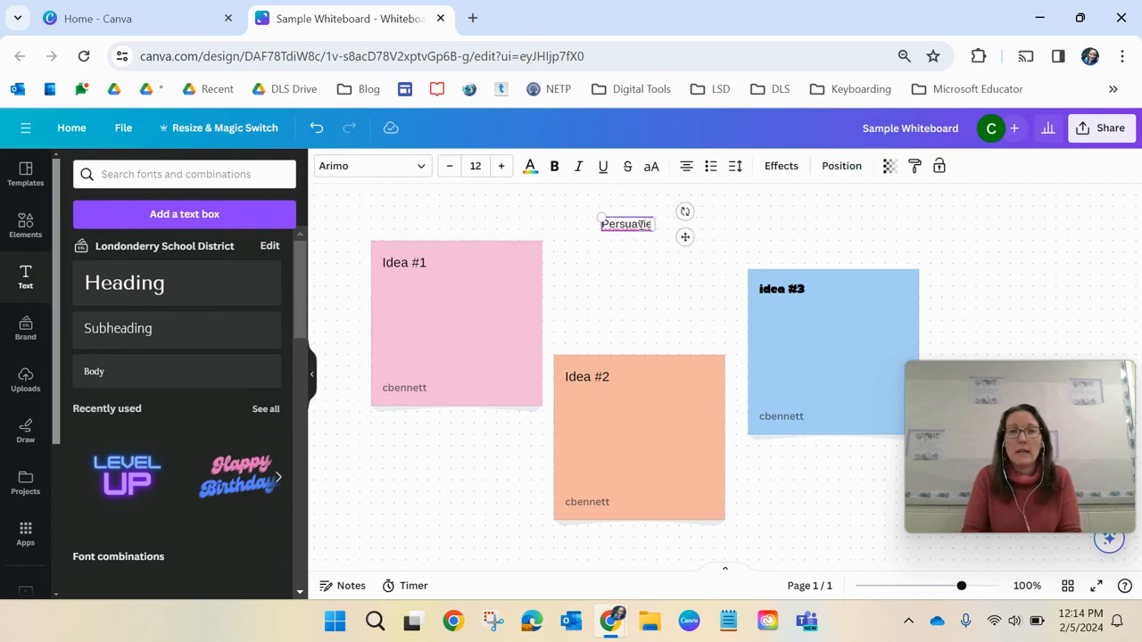
type("sive")
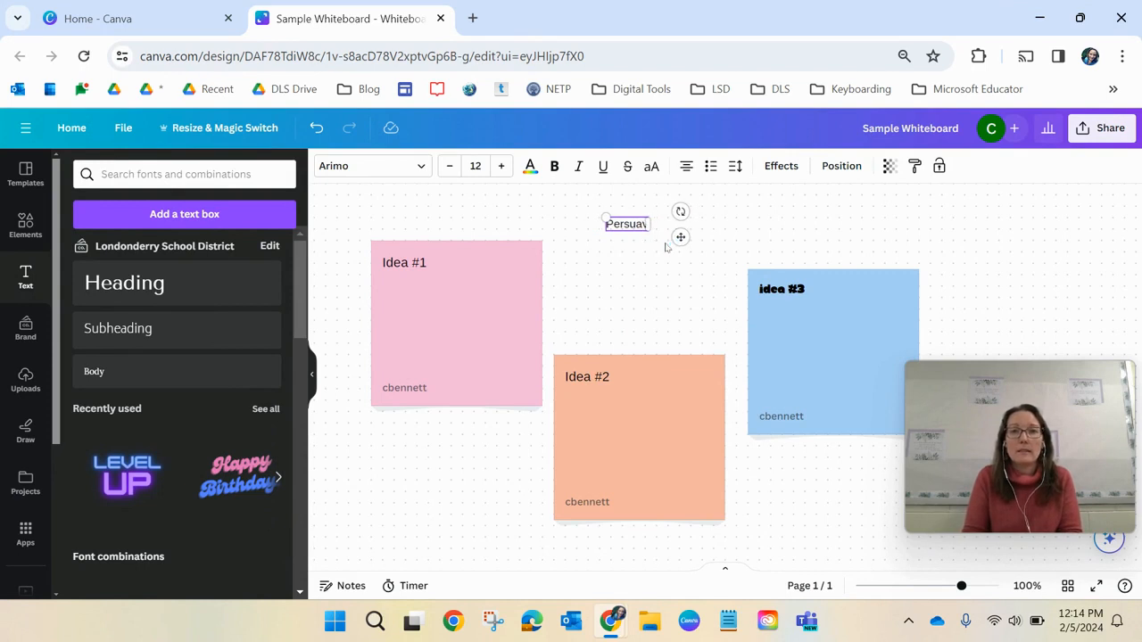
type(" Writing")
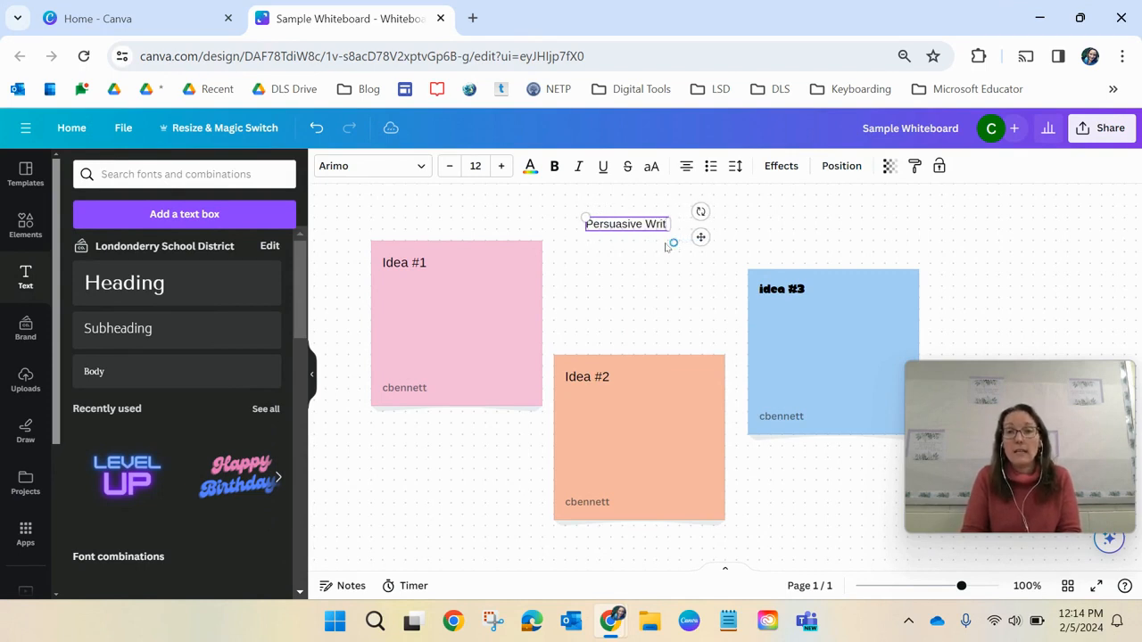
Step: Set the "Persuasive Writing" title's font size to 48 and move it up, centred above the sticky notes
left_click(475, 166)
scroll(502, 451, "down", 3)
left_click(501, 410)
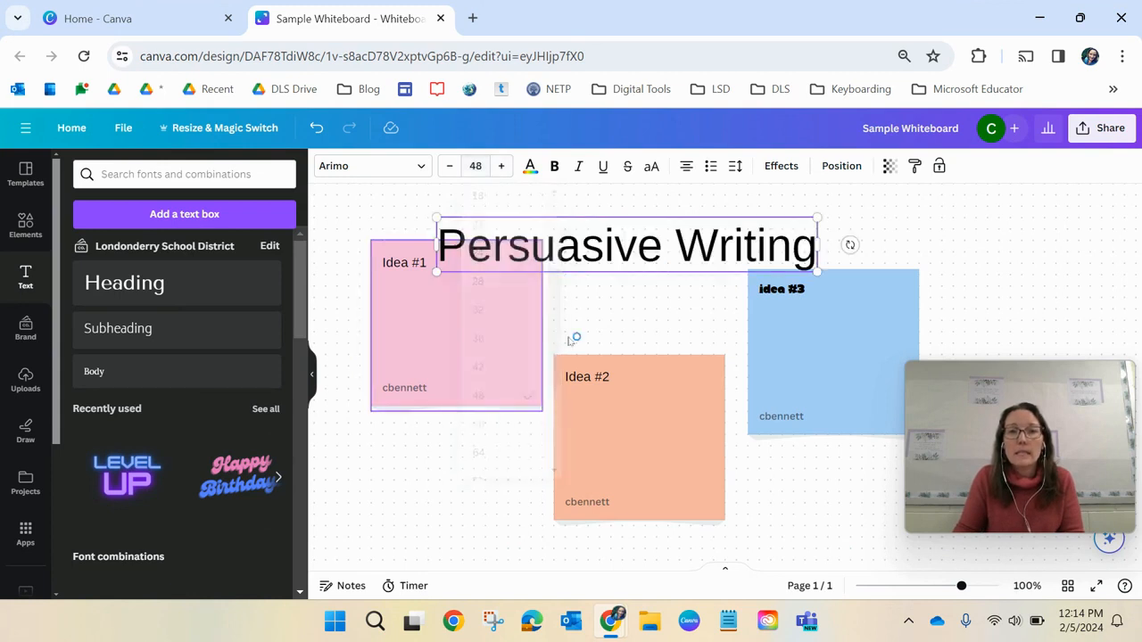
left_click(670, 289)
left_click_drag(633, 245, 671, 221)
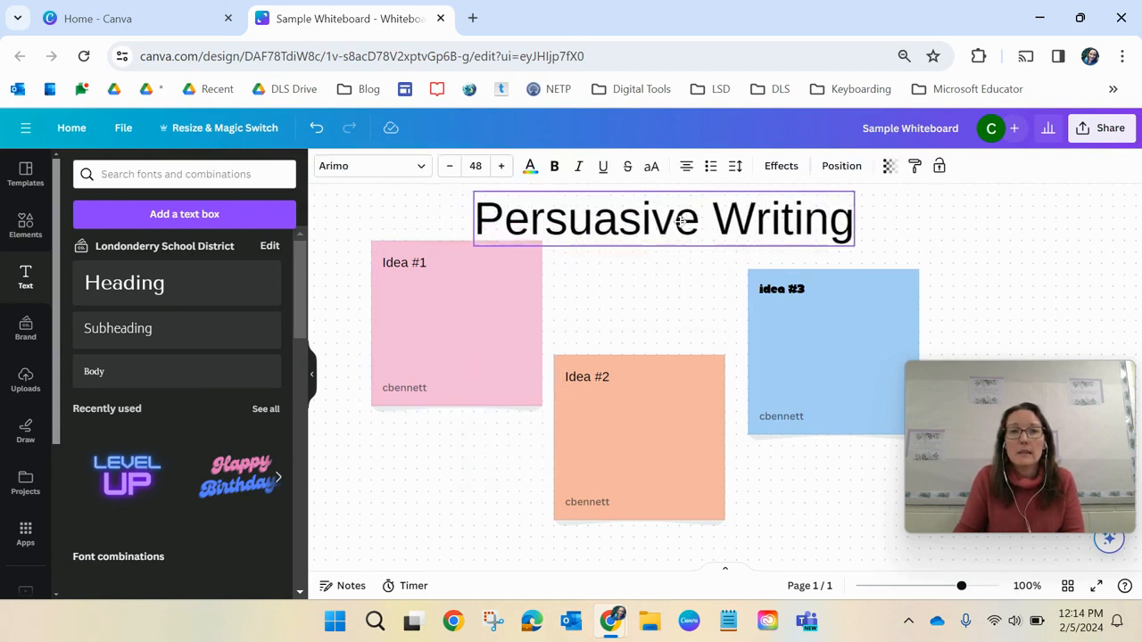
Step: Move the three sticky notes down so they sit clear below the title
left_click_drag(453, 288, 464, 333)
left_click_drag(627, 421, 658, 443)
left_click_drag(769, 392, 770, 409)
Step: Search the elements for "arrow", add the block arrow shape, and angle it from the "Idea #1" note down towards "Idea #2"
left_click(25, 225)
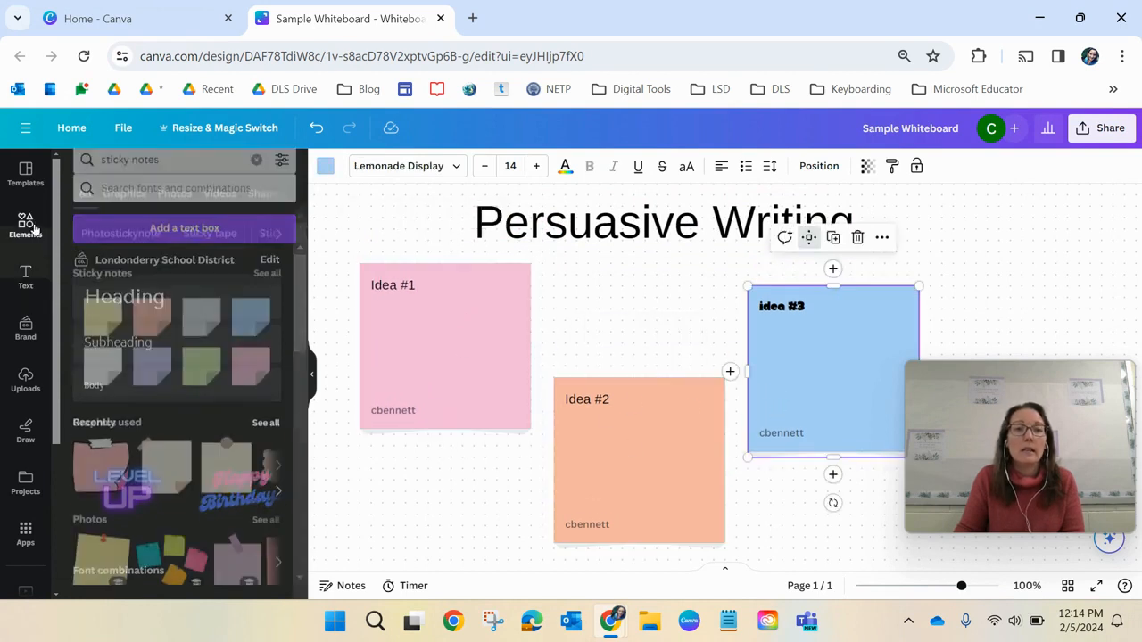
left_click(178, 174)
key("ctrl+a")
type("arrow")
key("Return")
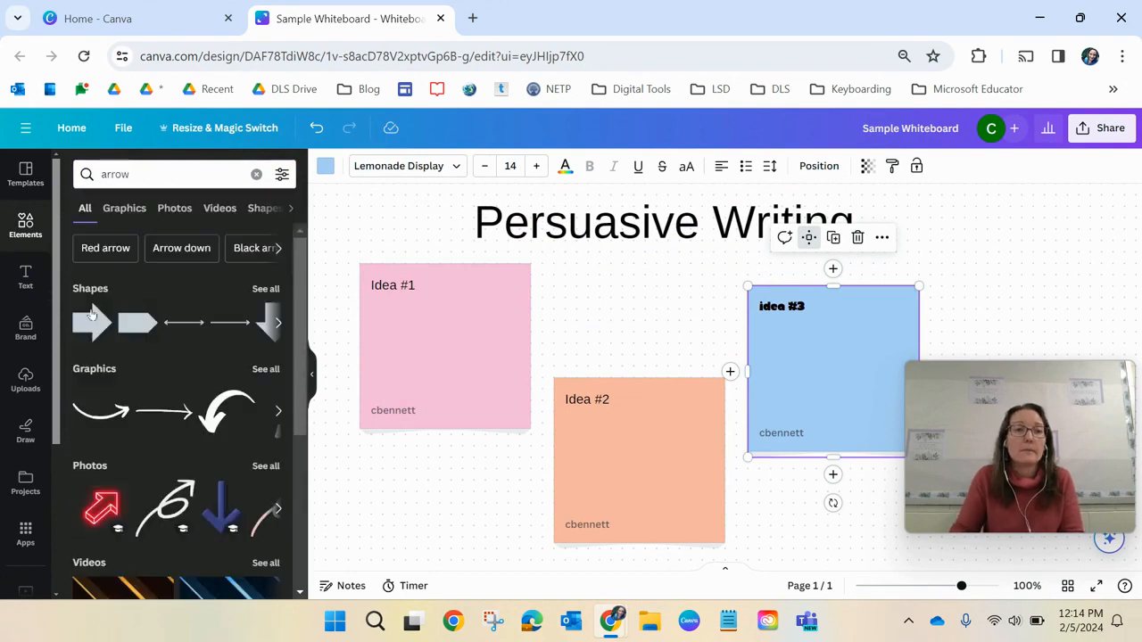
left_click(92, 322)
left_click_drag(724, 308, 723, 343)
left_click_drag(724, 382, 510, 373)
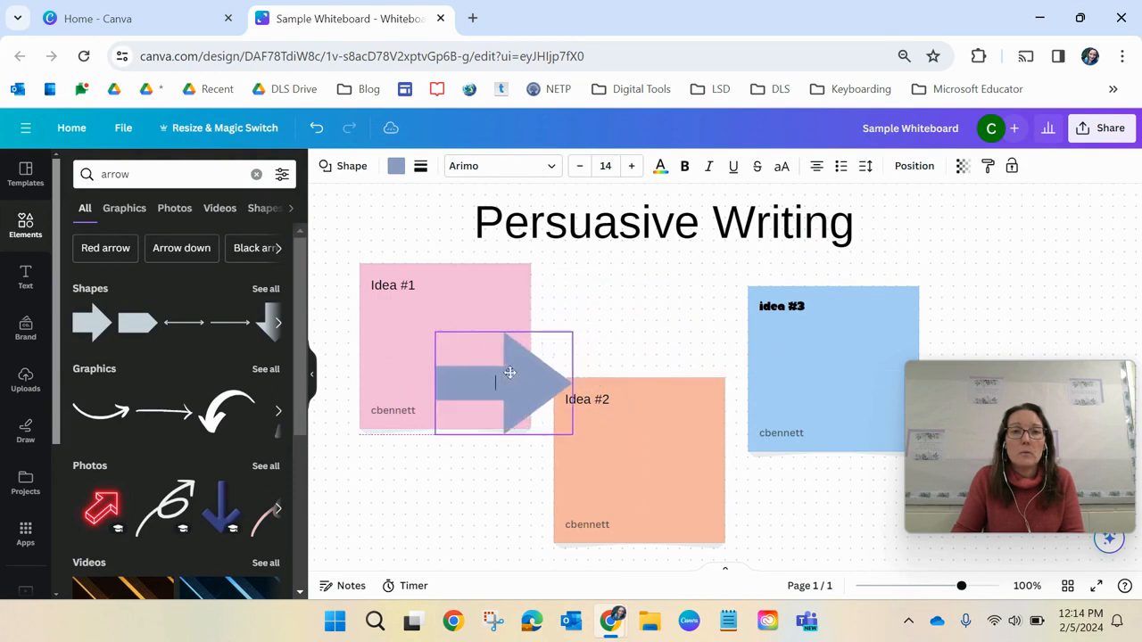
left_click_drag(501, 475, 431, 481)
mouse_move(554, 419)
left_mouse_down()
mouse_move(526, 456)
mouse_move(551, 441)
left_mouse_up()
Step: Nudge the blue note up and add the straight hand-drawn arrow graphic running from the "Idea #2" note to "idea #3"
left_click_drag(787, 418, 775, 396)
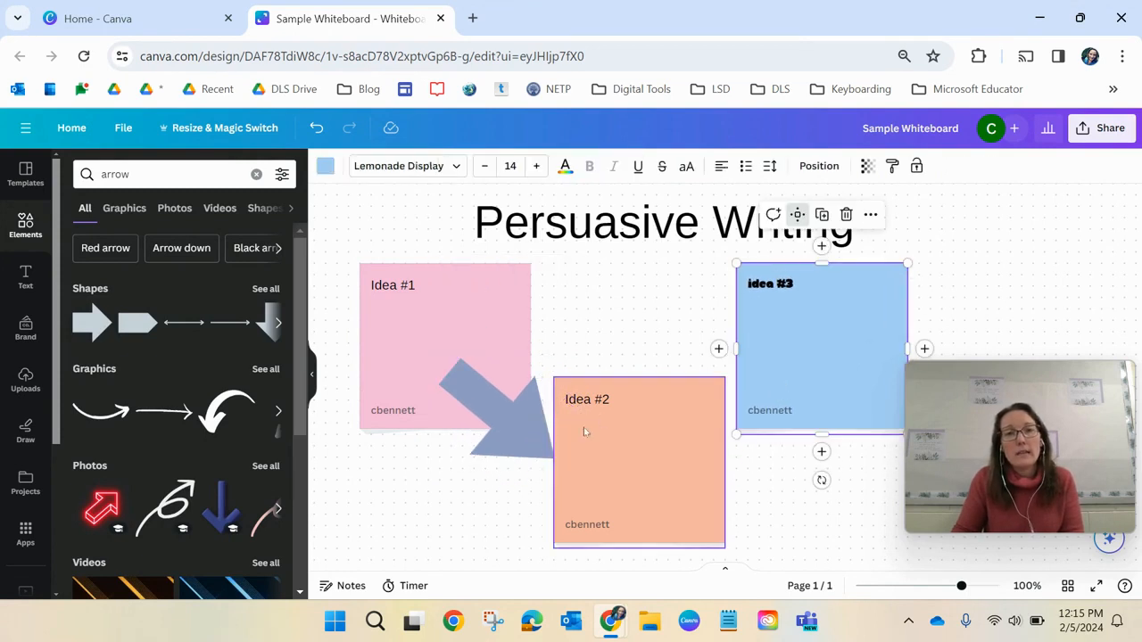
left_click(177, 419)
left_click_drag(720, 440, 785, 438)
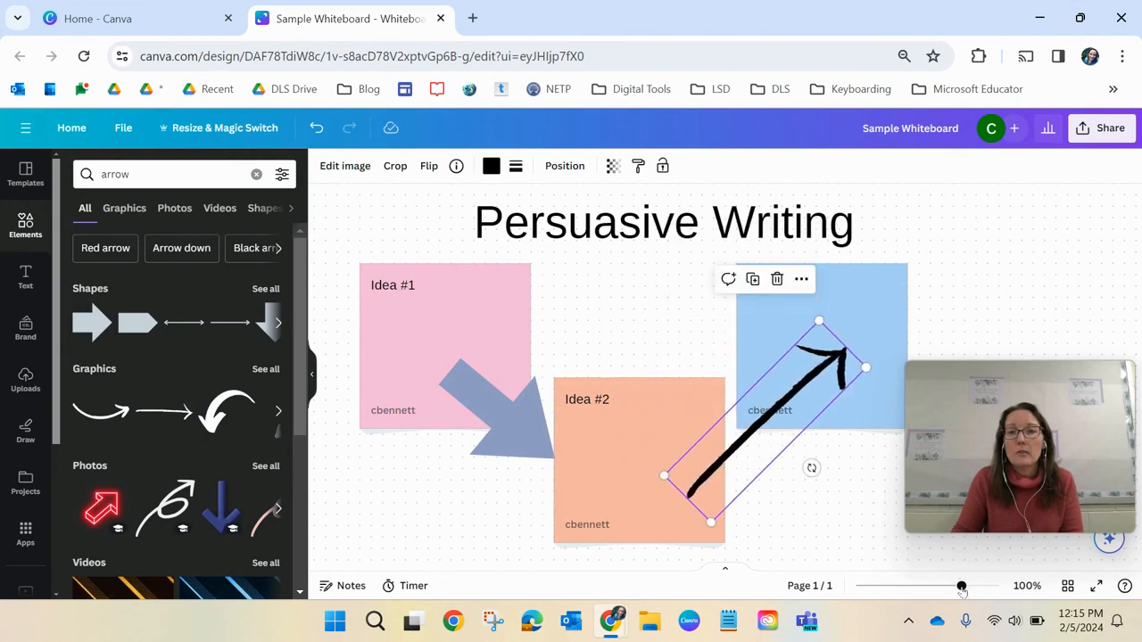
Step: Spread the sticky notes and both arrows apart so each arrow sits in the gap between its two notes
left_click_drag(962, 586, 948, 586)
left_click_drag(683, 289, 668, 259)
left_click_drag(590, 331, 513, 298)
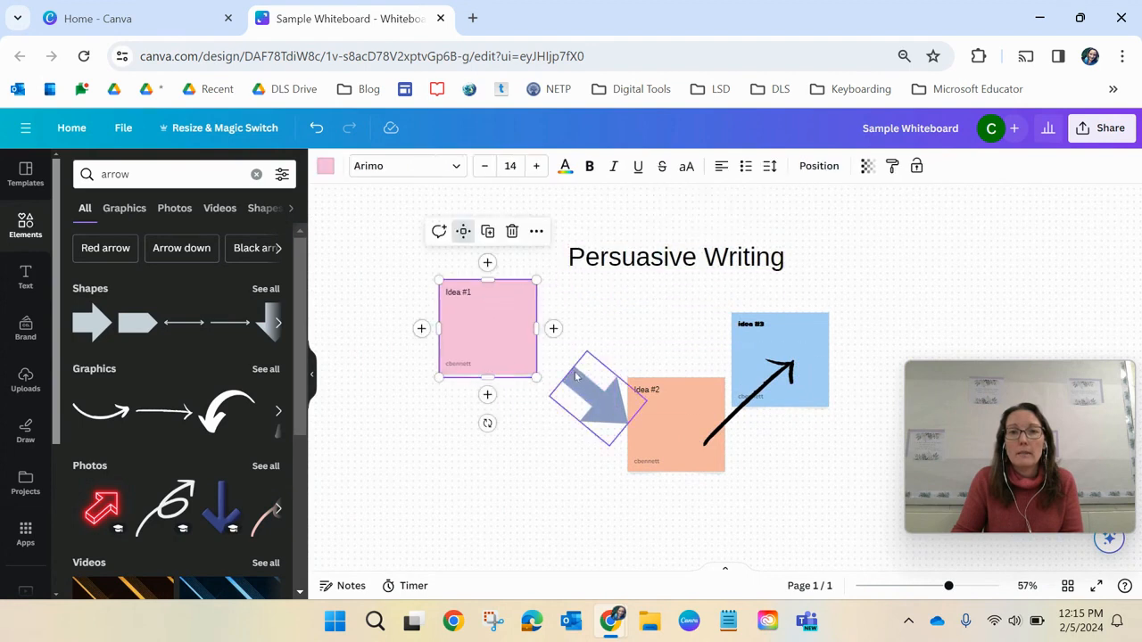
left_click_drag(573, 377, 545, 381)
left_click_drag(701, 420, 689, 453)
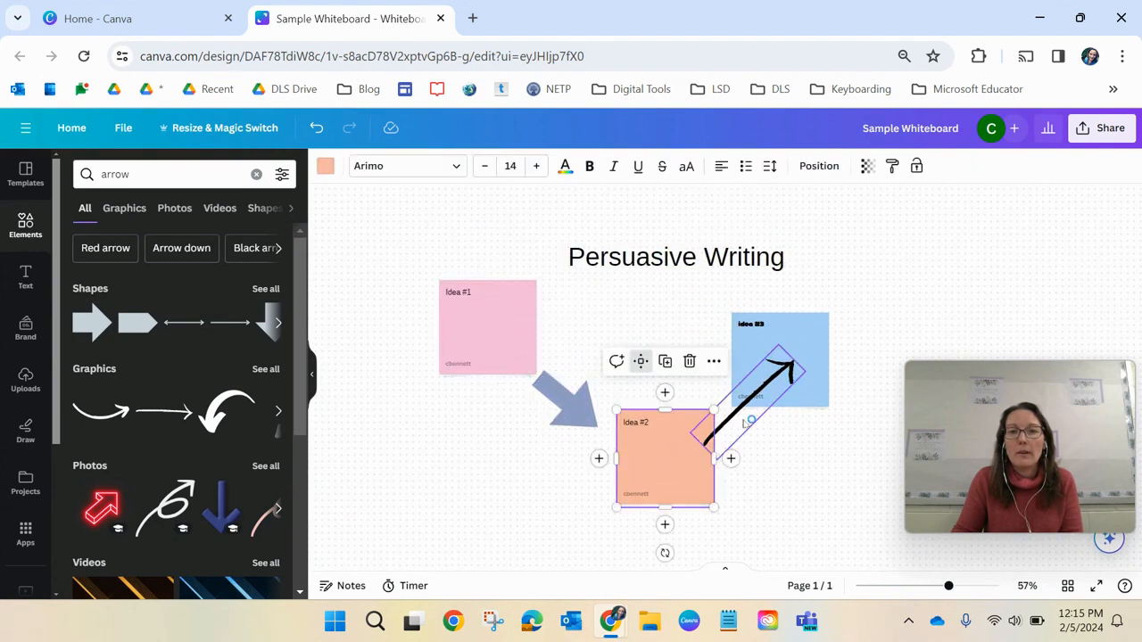
left_click_drag(745, 427, 766, 440)
left_click_drag(773, 352, 848, 324)
left_click(987, 457)
left_click_drag(988, 493, 409, 569)
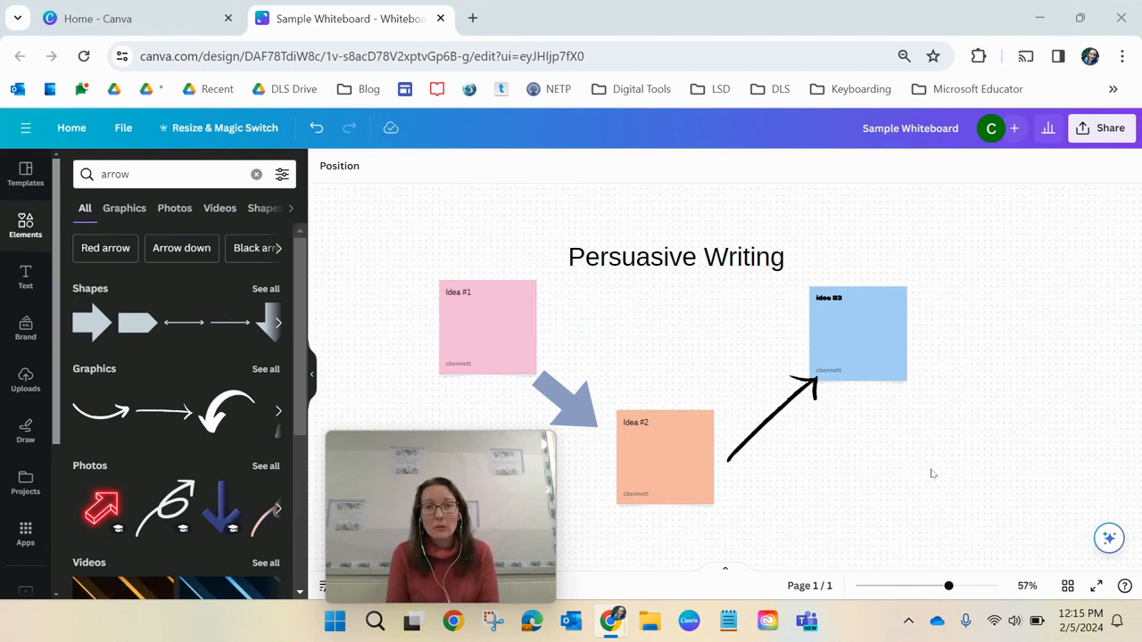
Step: Search the elements for "square" and add a square shape in the empty area to the right of the blue note
left_click_drag(1014, 440, 910, 458)
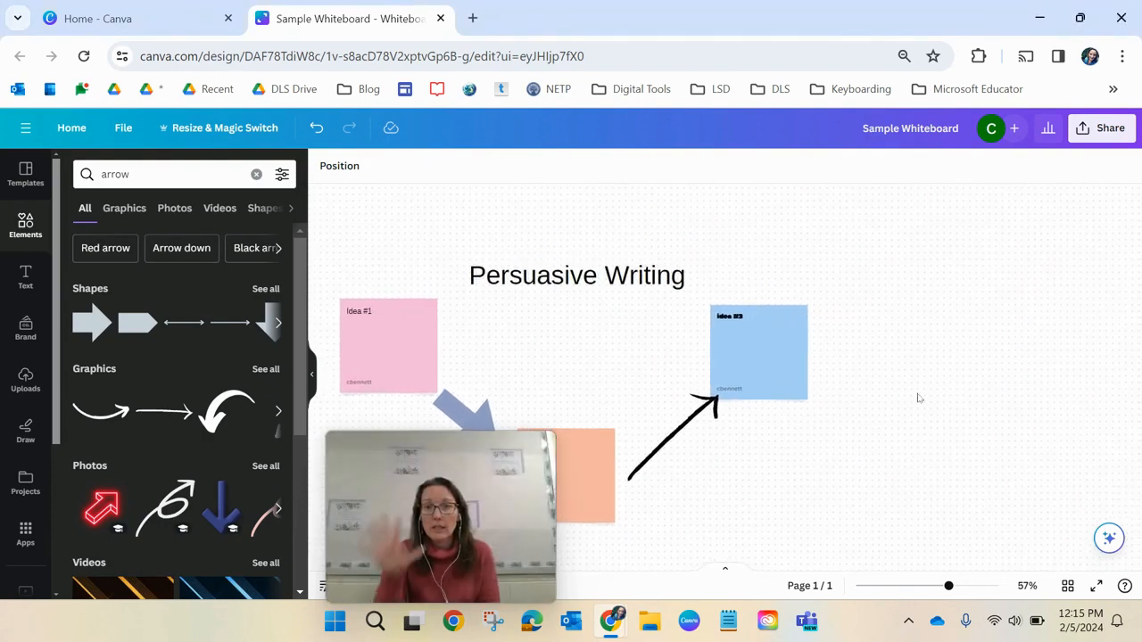
left_click_drag(916, 392, 652, 362)
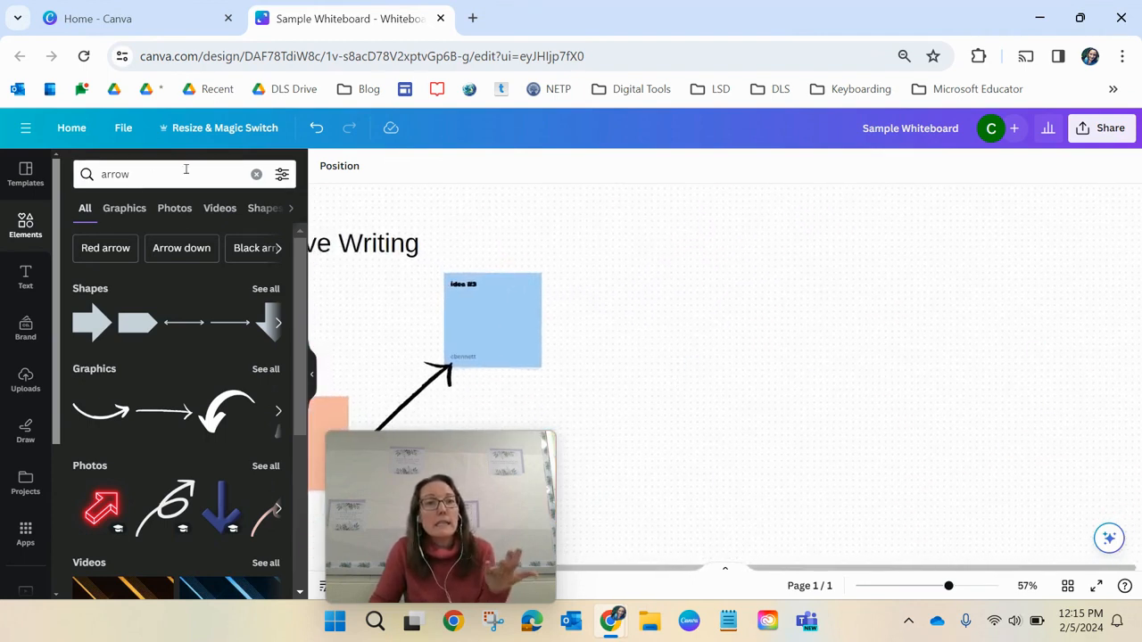
left_click(256, 174)
type("swuare")
key("BackSpace")
key("BackSpace")
key("BackSpace")
key("BackSpace")
key("BackSpace")
type("quare")
key("Return")
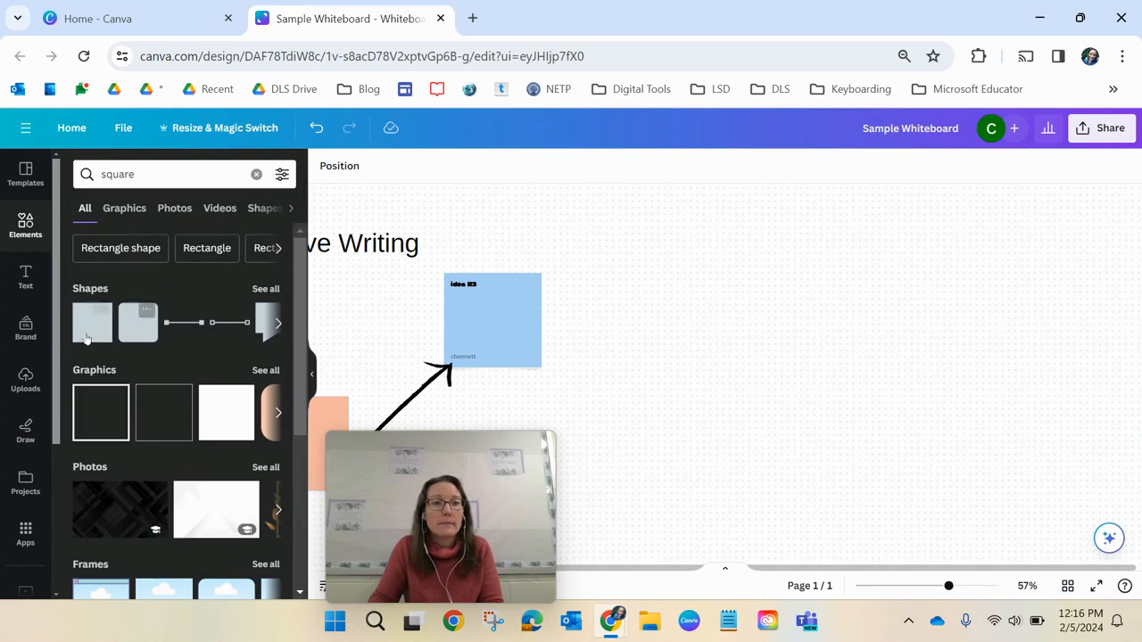
left_click(92, 322)
left_click(657, 256)
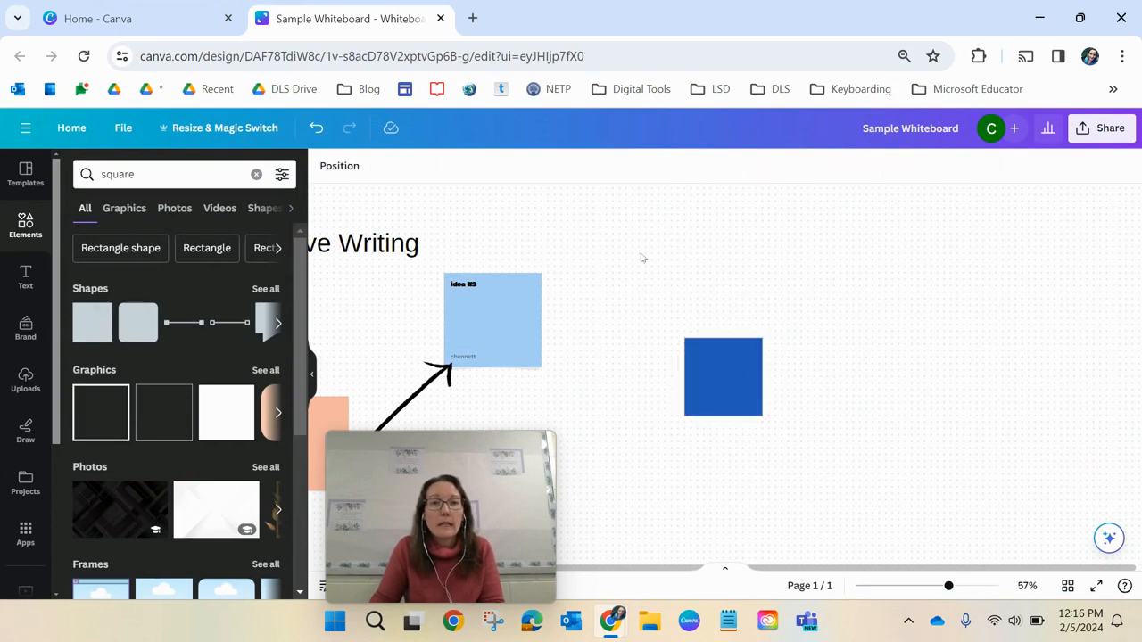
Step: Search the elements for "triangle" and place an upright triangle shape to the right of the blue square
left_click(151, 178)
left_click(86, 175)
key("ctrl+a")
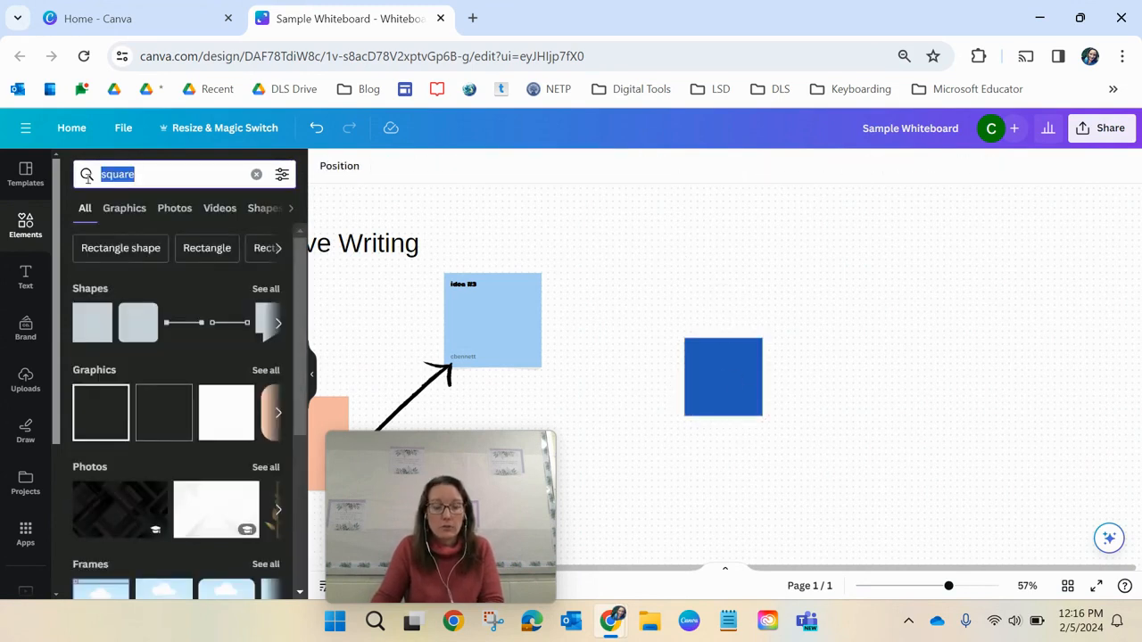
type("triangle")
key("Return")
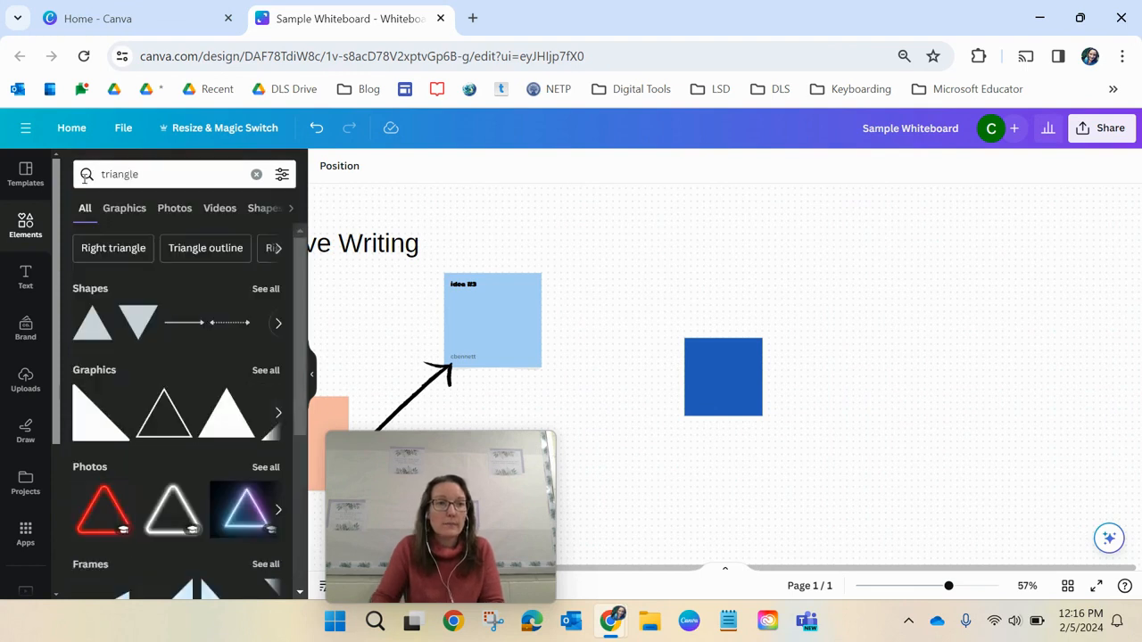
left_click(100, 316)
left_click_drag(93, 321, 852, 332)
Step: Search the elements for "rectangle", add the first shape to the right of the triangle, and stretch it into a wide rectangle
left_click(152, 175)
double_click(151, 175)
type("rectangle")
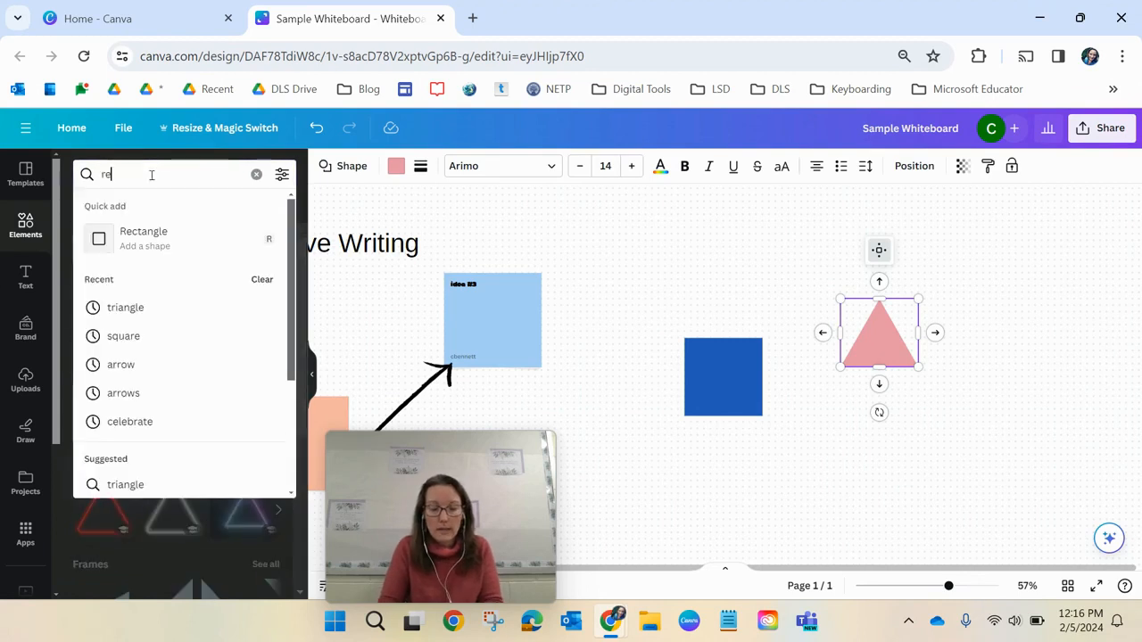
key("Return")
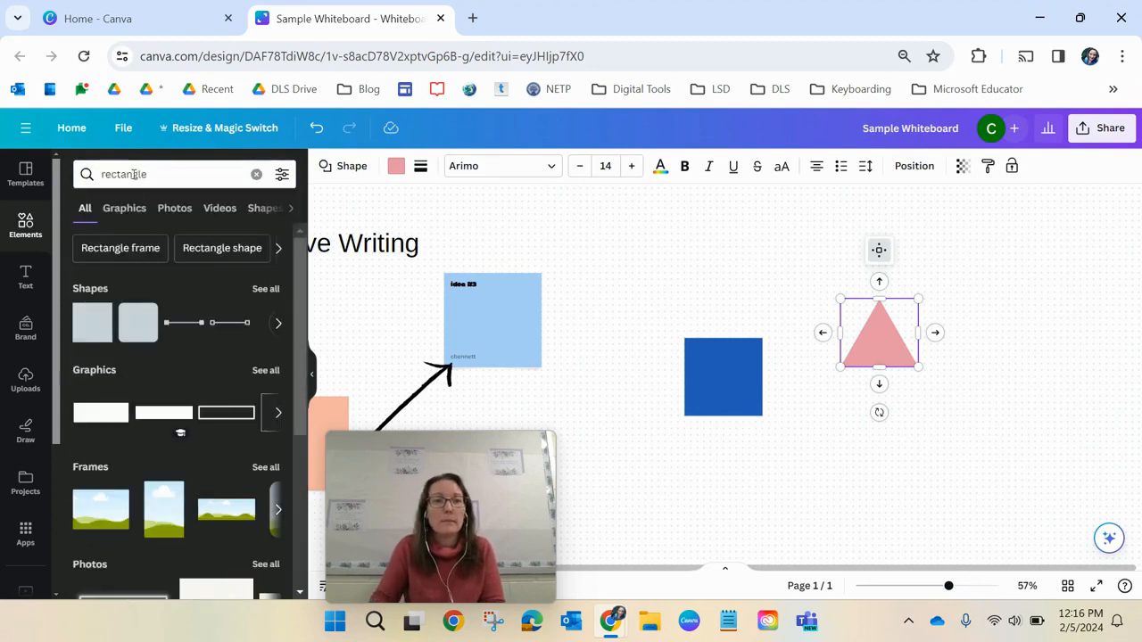
left_click(98, 325)
left_click_drag(735, 370, 1139, 344)
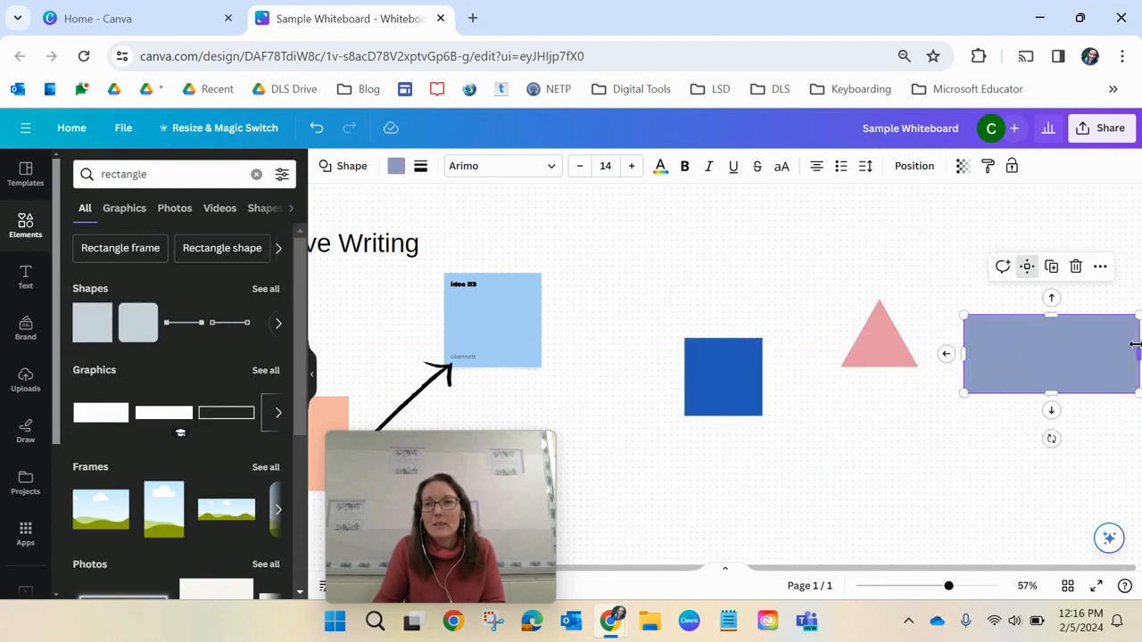
left_click(1039, 441)
Step: Shift the triangle slightly up and left, and move the rectangle a little to the left
left_click_drag(885, 343, 866, 319)
left_click_drag(1001, 346, 988, 346)
left_click(865, 453)
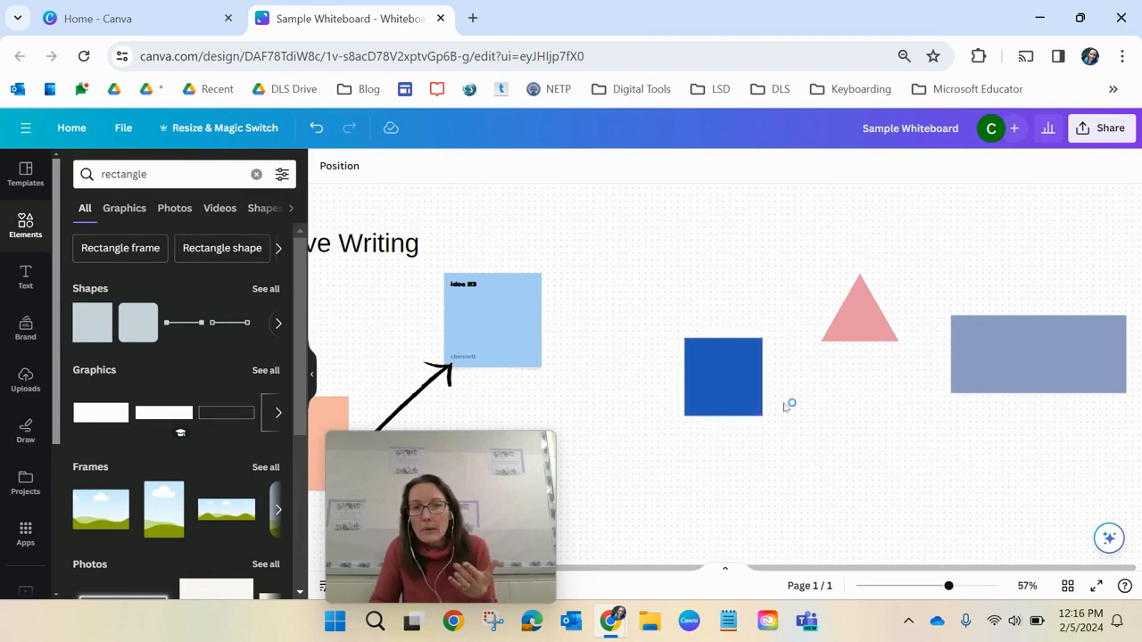
Step: Open the drawing tools and go through the pen, marker, highlighter and eraser
left_click(27, 430)
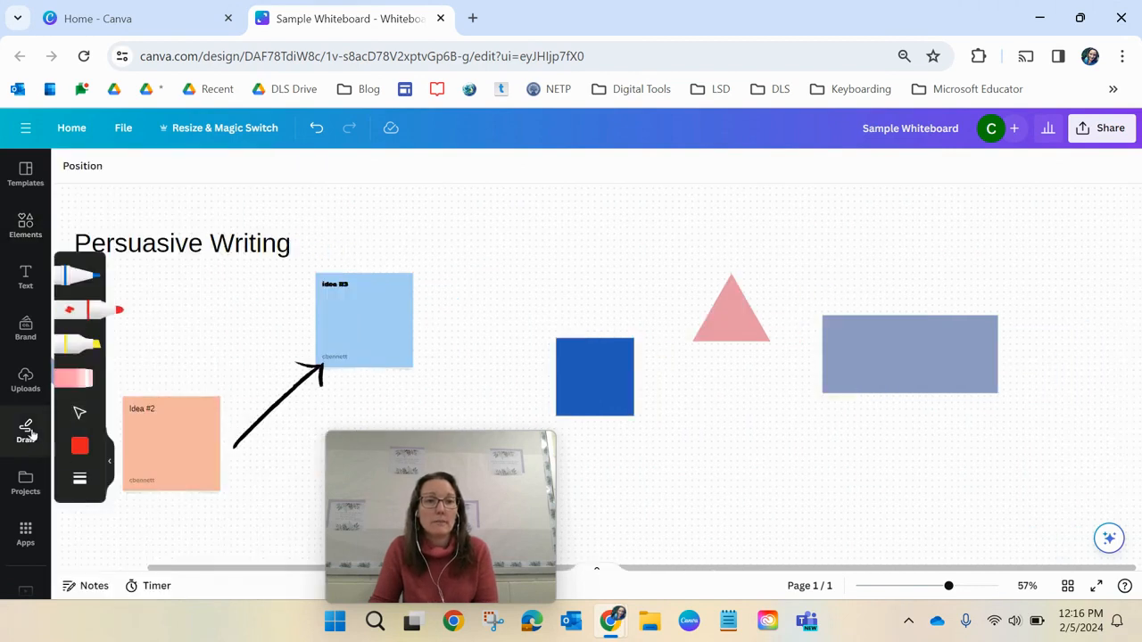
left_click_drag(474, 484, 1031, 476)
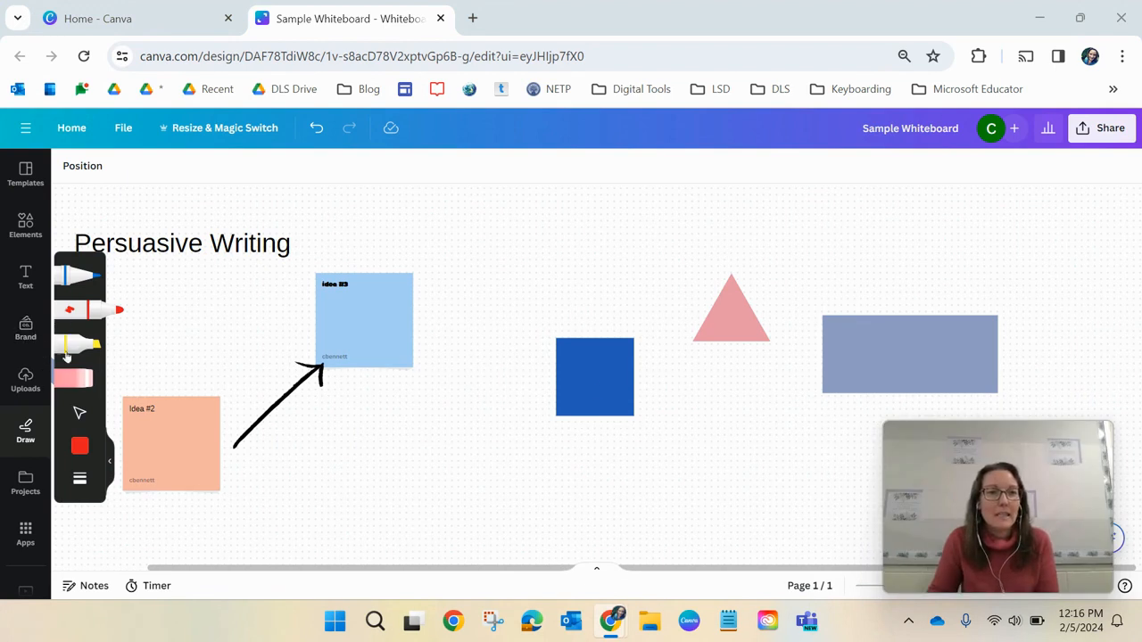
left_click(79, 276)
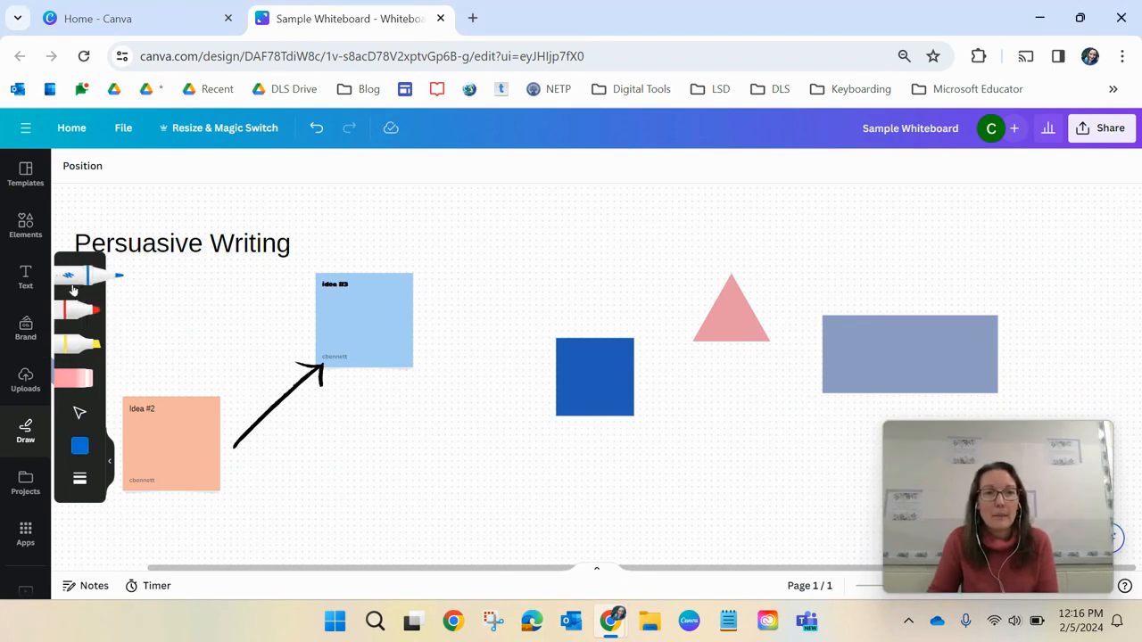
left_click(74, 311)
left_click(75, 344)
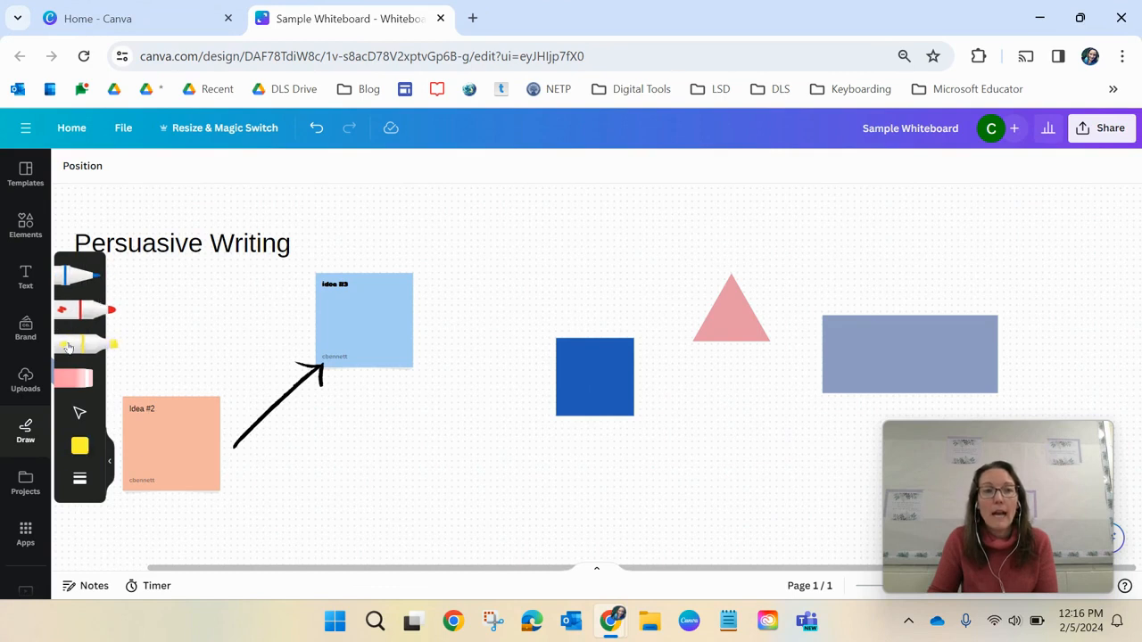
left_click(73, 379)
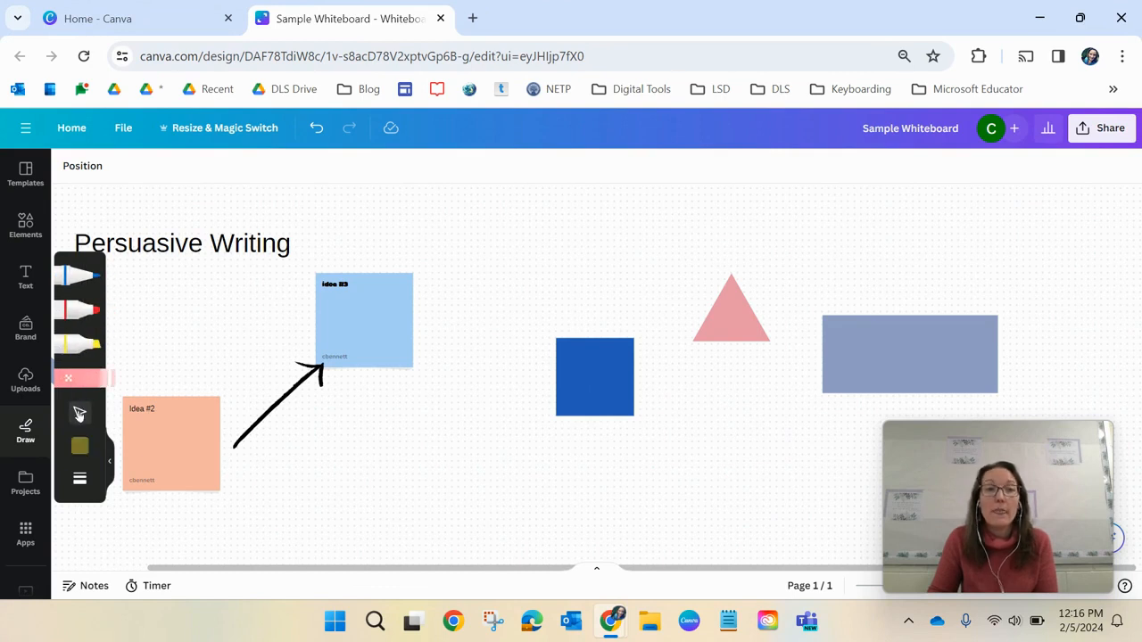
Step: Move the blue square slightly up and to the left with the Select tool
left_click(78, 415)
left_click(562, 390)
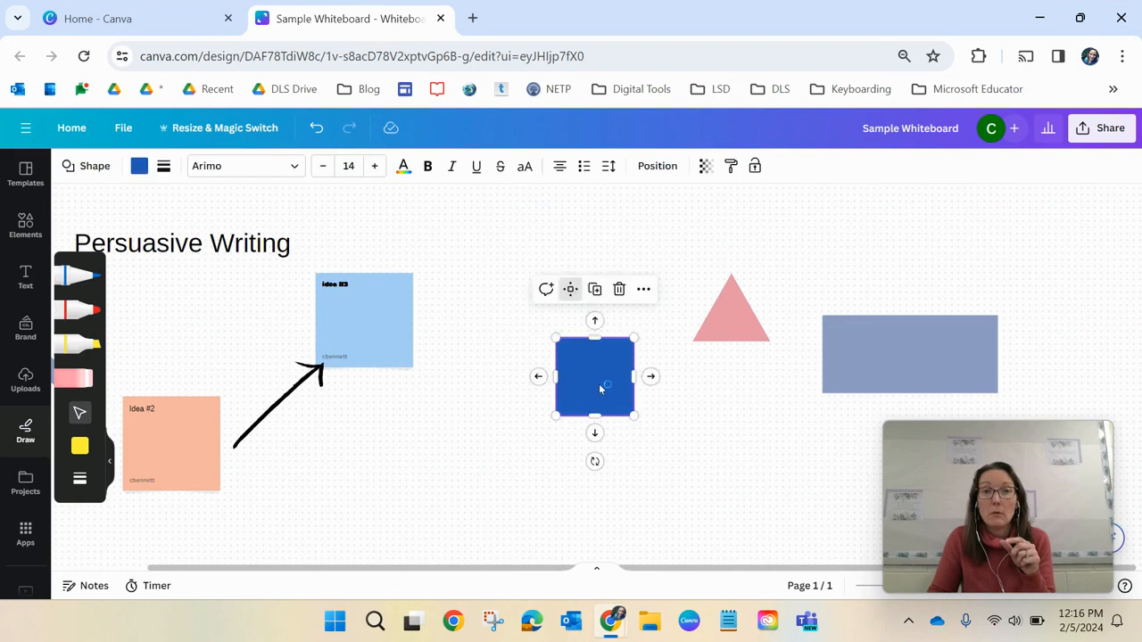
left_click_drag(600, 388, 557, 352)
key("ctrl+z")
Step: Draw a red marker loop above the blue square and a zigzag stroke over it, and shift the square slightly down
left_click(75, 309)
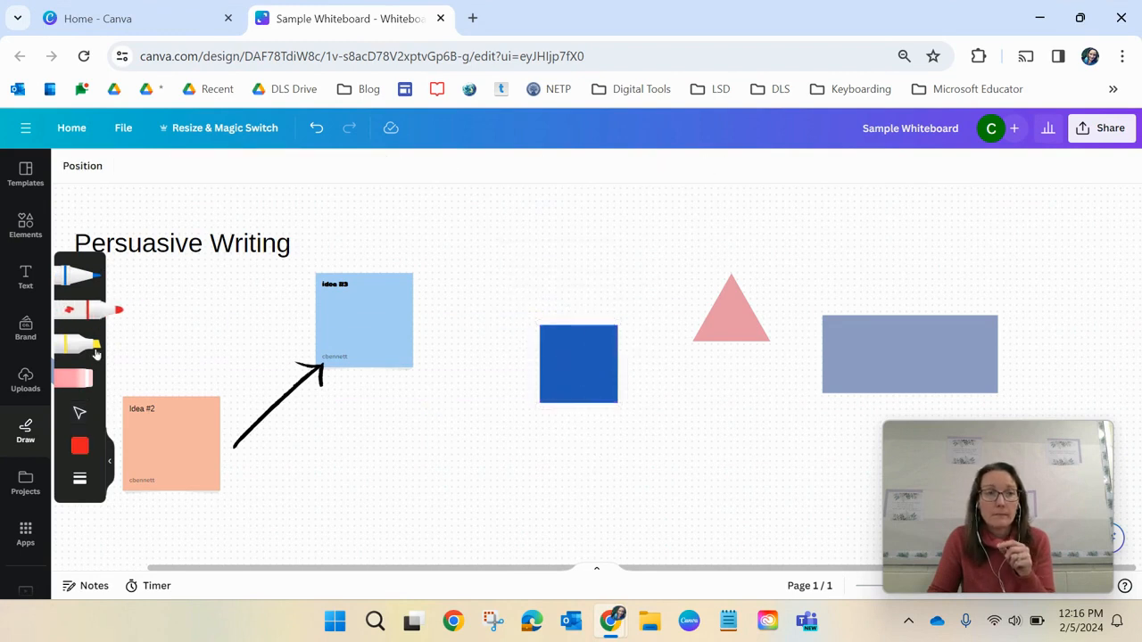
mouse_move(591, 280)
left_mouse_down()
mouse_move(669, 280)
mouse_move(650, 271)
left_mouse_up()
mouse_move(573, 347)
left_mouse_down()
mouse_move(582, 394)
mouse_move(591, 334)
mouse_move(595, 367)
mouse_move(550, 414)
left_mouse_up()
left_click(80, 413)
left_click(550, 386)
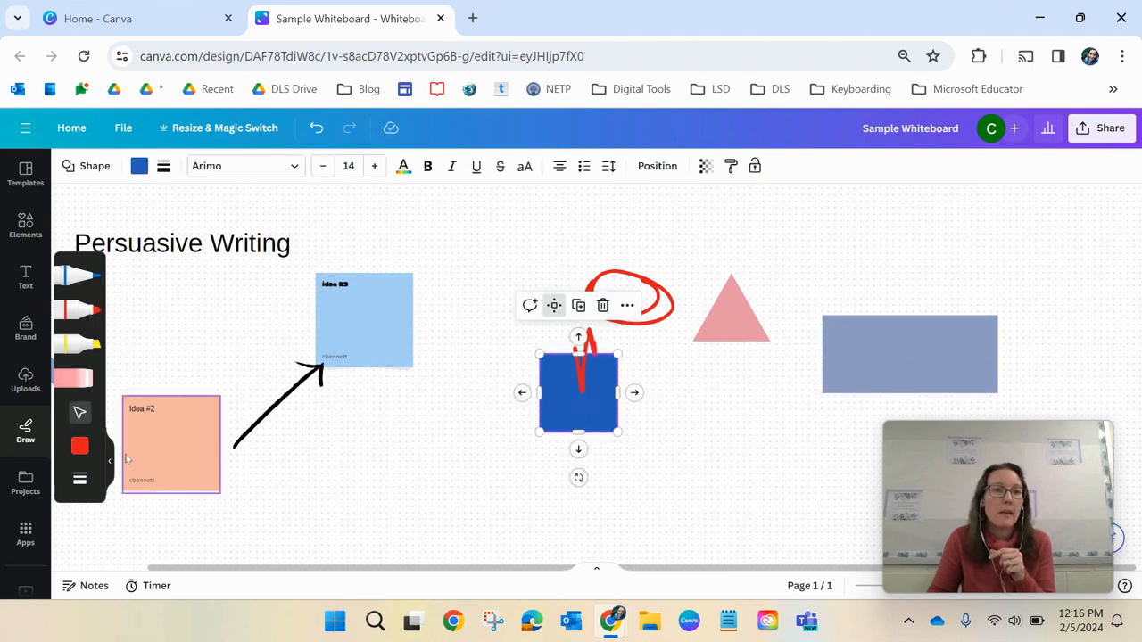
Step: Try a wavy red stroke below the blue square with a much heavier marker weight, and undo the stroke
left_click(80, 446)
left_click(79, 479)
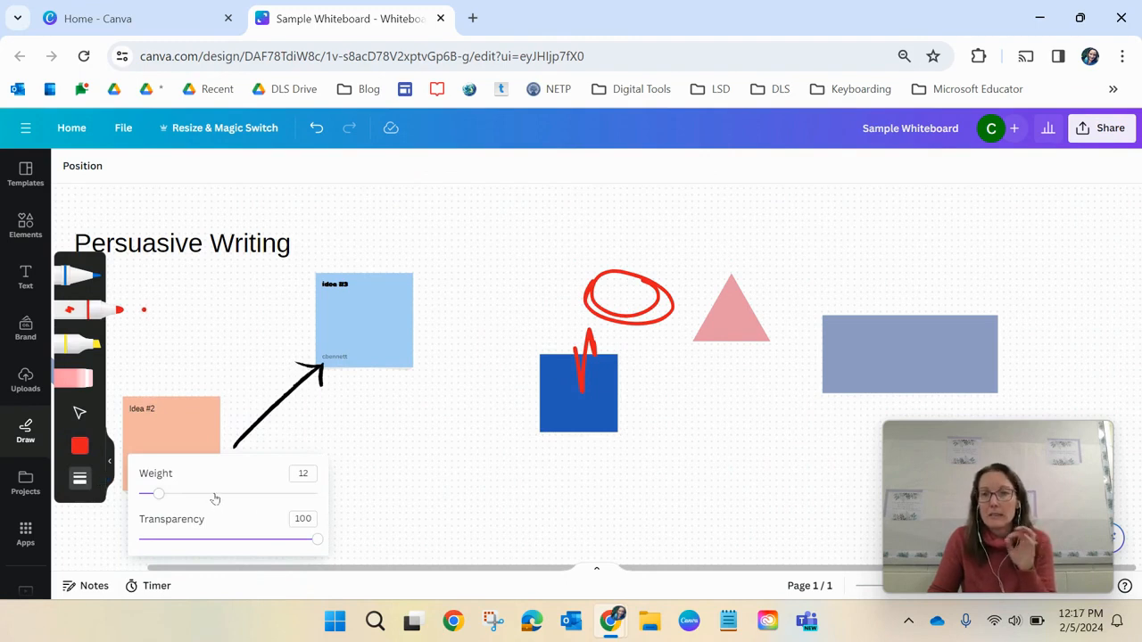
left_click_drag(158, 495, 285, 493)
mouse_move(561, 456)
left_mouse_down()
mouse_move(620, 476)
mouse_move(595, 461)
mouse_move(608, 493)
mouse_move(716, 460)
mouse_move(740, 489)
mouse_move(705, 468)
left_mouse_up()
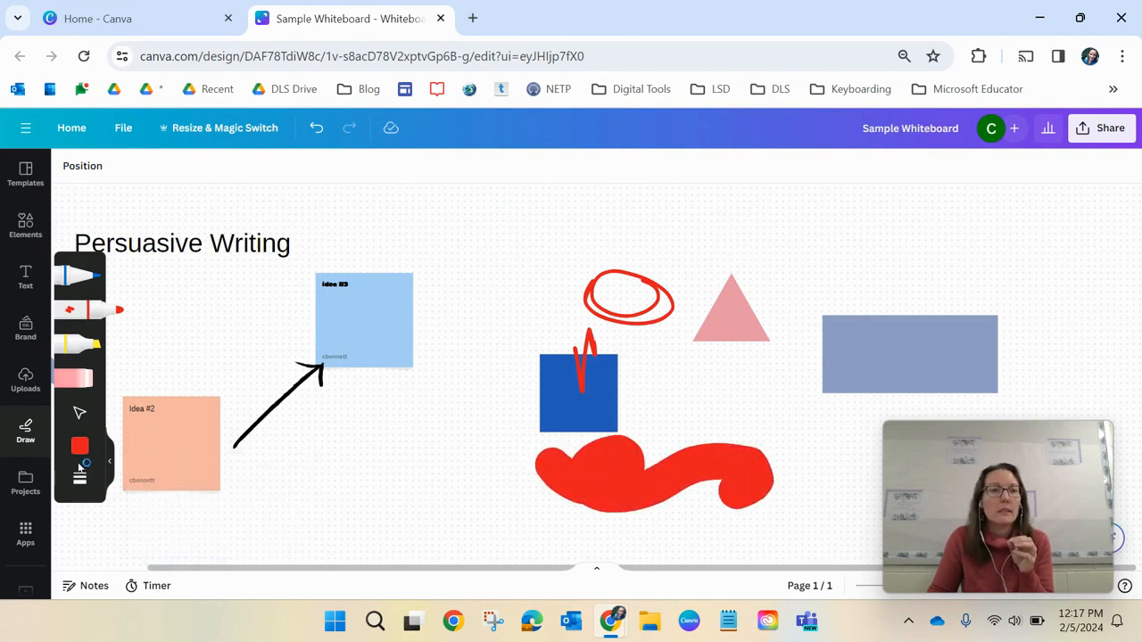
left_click(315, 127)
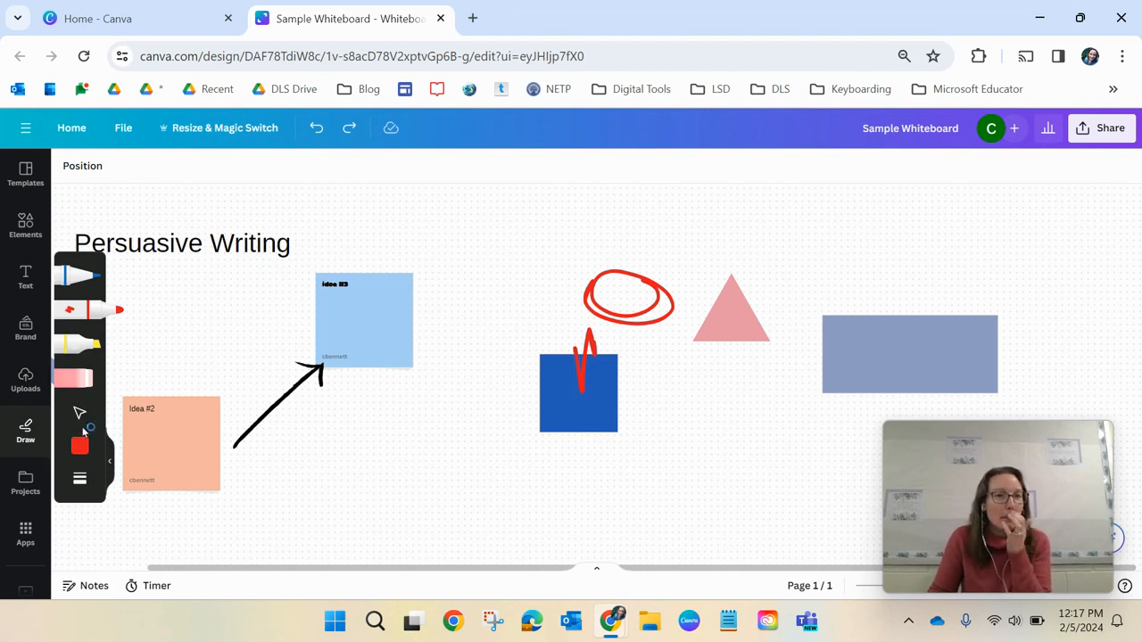
Step: Try two marker strokes around the blue square at transparency 12, and reduce the marker's weight to 11
left_click(79, 478)
left_click_drag(316, 542, 159, 541)
mouse_move(576, 477)
left_mouse_down()
mouse_move(605, 480)
mouse_move(672, 456)
mouse_move(731, 471)
mouse_move(791, 454)
mouse_move(691, 481)
mouse_move(635, 523)
mouse_move(790, 485)
left_mouse_up()
mouse_move(593, 381)
left_mouse_down()
mouse_move(548, 382)
mouse_move(640, 375)
mouse_move(686, 400)
mouse_move(689, 453)
left_mouse_up()
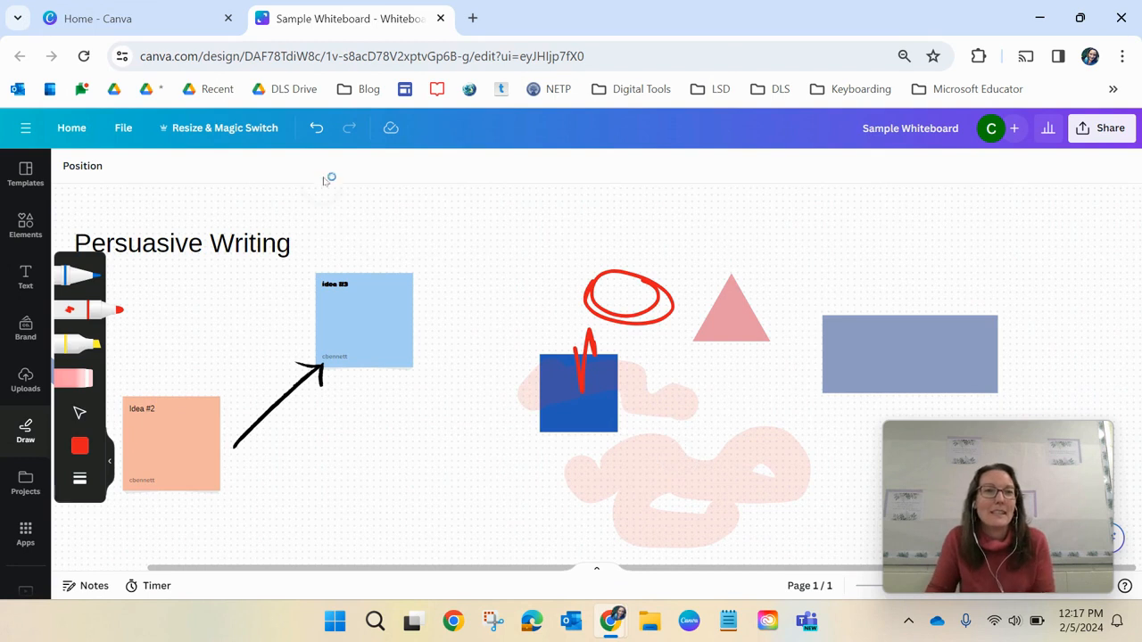
left_click(316, 127)
left_click(316, 128)
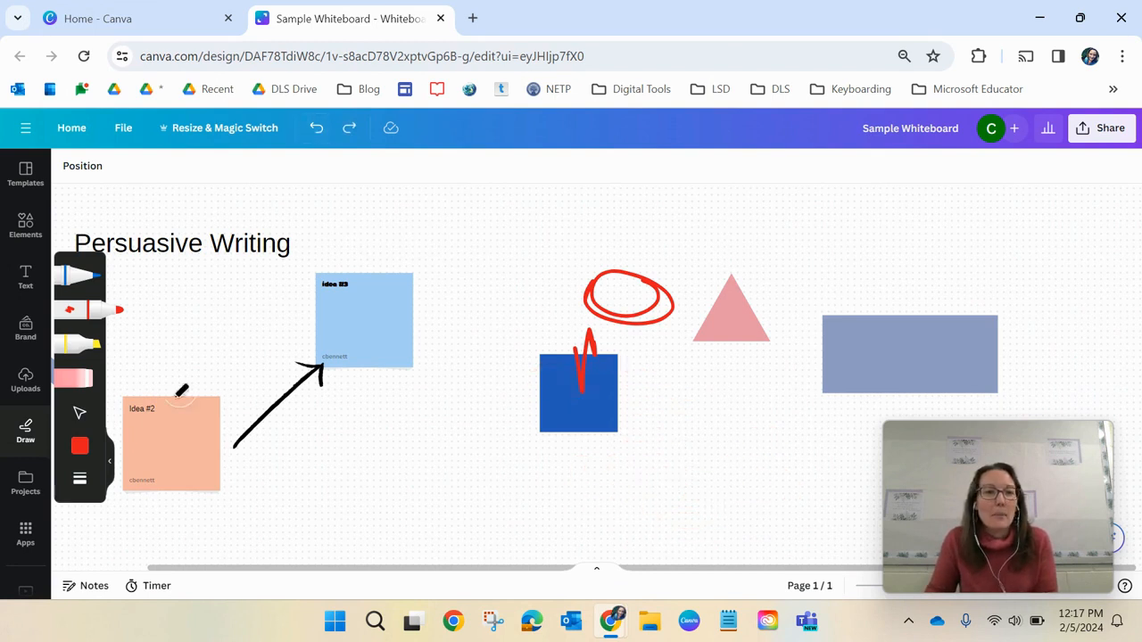
left_click(79, 482)
mouse_move(285, 496)
left_mouse_down()
mouse_move(148, 494)
mouse_move(158, 505)
left_mouse_up()
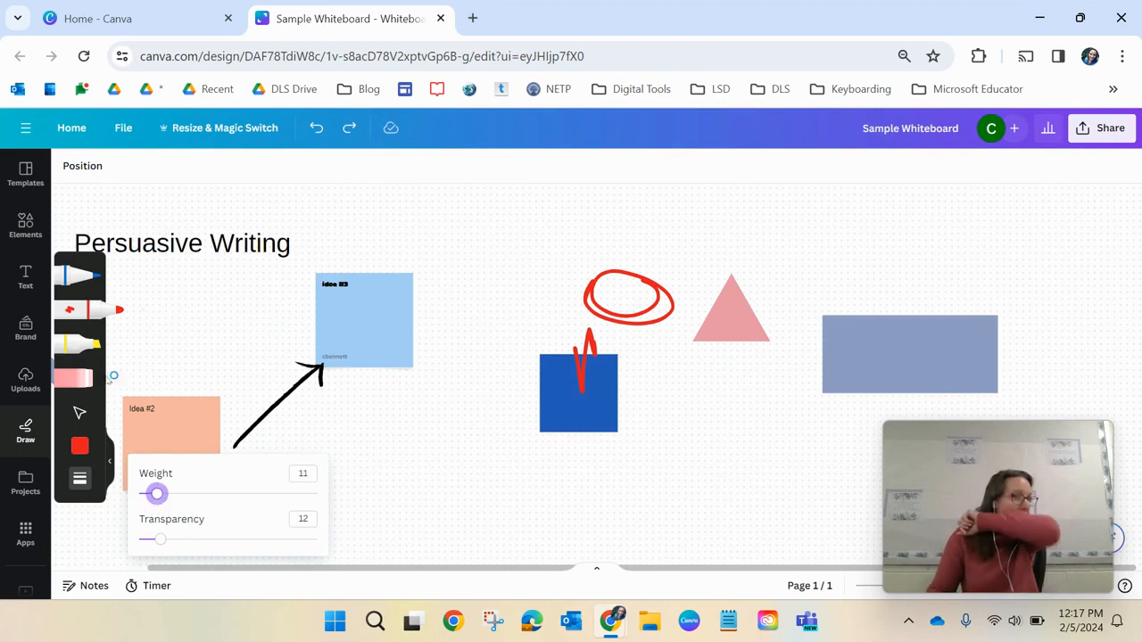
Step: Try handwriting a blue 4 with the pen between the triangle and the rectangle, and undo it
left_click(78, 275)
mouse_move(777, 268)
left_mouse_down()
mouse_move(810, 292)
mouse_move(854, 292)
mouse_move(817, 332)
left_mouse_up()
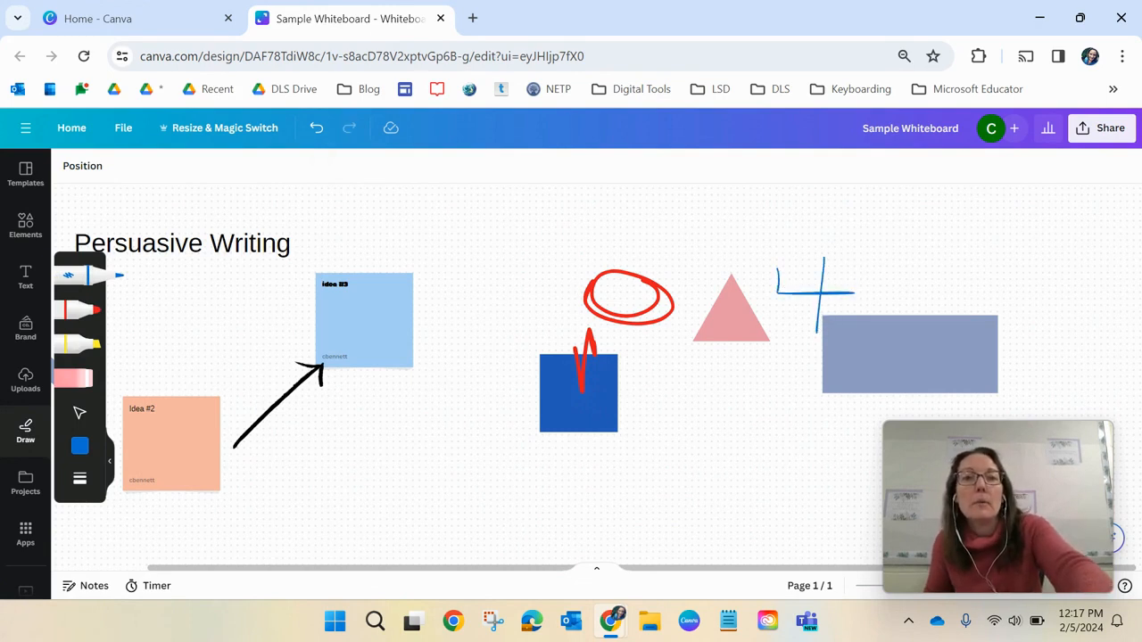
key("ctrl+z")
key("ctrl+z")
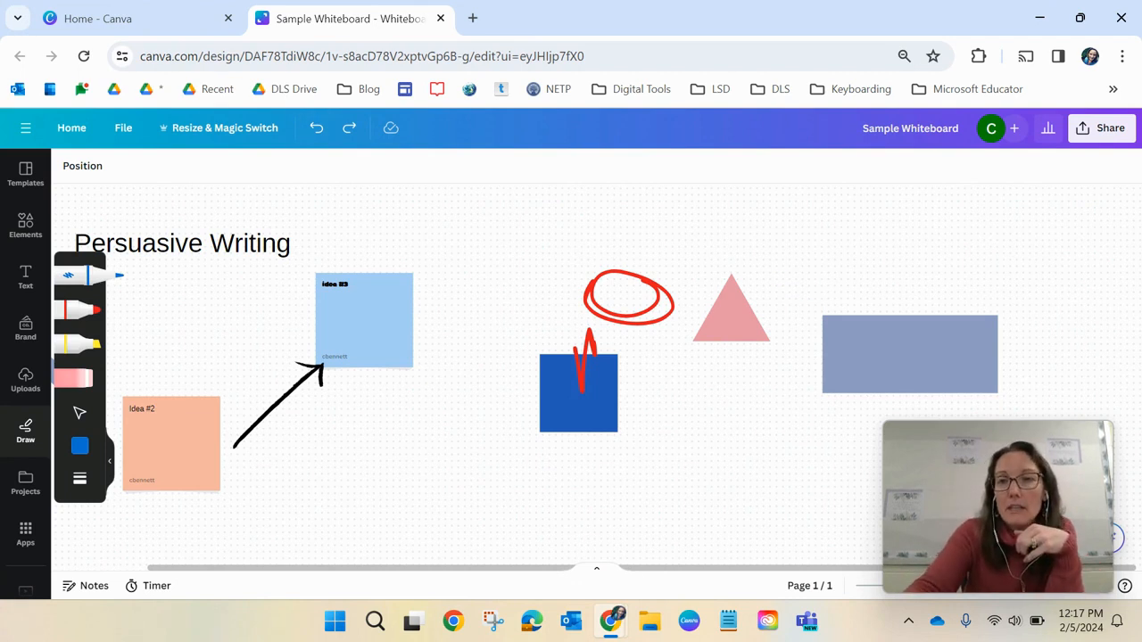
Step: Handwrite a blue 4 above the rectangle's top edge and a 2 at its right edge with the pen
mouse_move(869, 272)
left_mouse_down()
mouse_move(864, 302)
mouse_move(903, 304)
mouse_move(881, 326)
left_mouse_up()
left_click_drag(990, 336, 1007, 366)
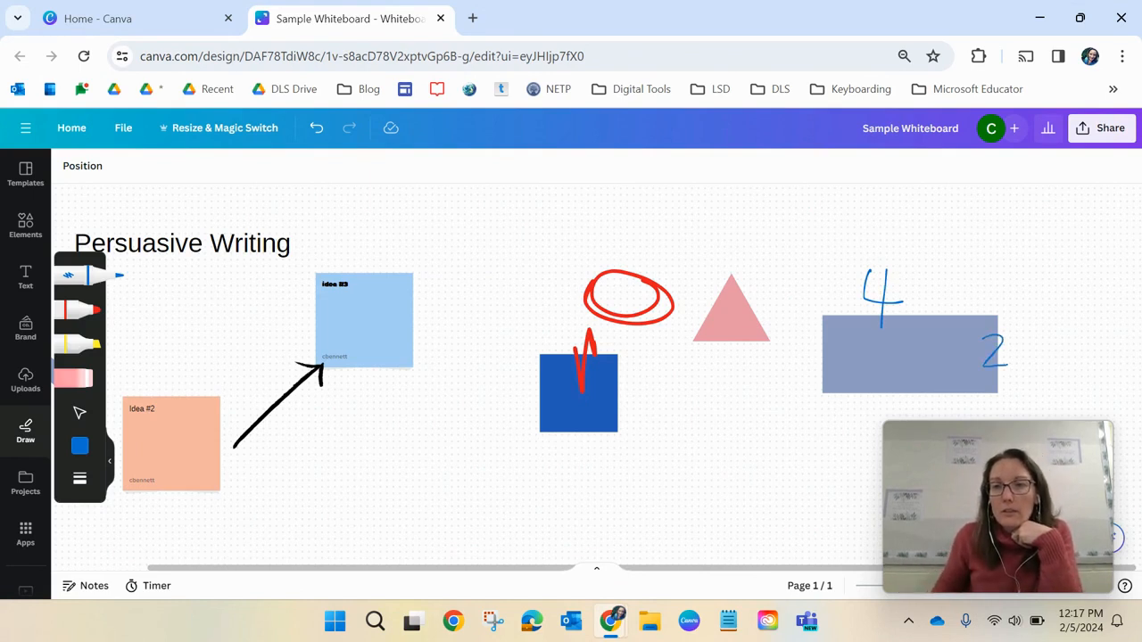
left_click_drag(1027, 544, 641, 557)
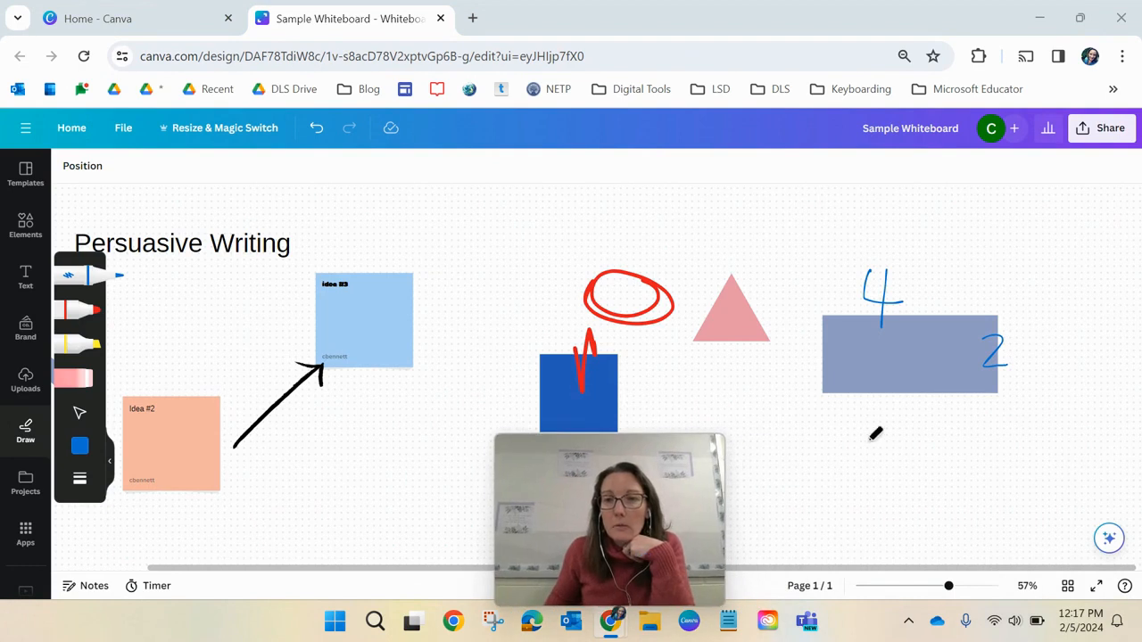
Step: Handwrite the equation "4x2=8" in blue pen below the rectangle
mouse_move(837, 417)
left_mouse_down()
mouse_move(847, 451)
mouse_move(865, 450)
mouse_move(854, 480)
left_mouse_up()
left_click_drag(874, 437, 896, 462)
mouse_move(901, 425)
left_mouse_down()
mouse_move(876, 459)
mouse_move(926, 435)
mouse_move(925, 461)
mouse_move(938, 461)
mouse_move(956, 426)
left_mouse_up()
mouse_move(937, 446)
left_mouse_down()
mouse_move(1000, 413)
mouse_move(984, 451)
mouse_move(1003, 414)
left_mouse_up()
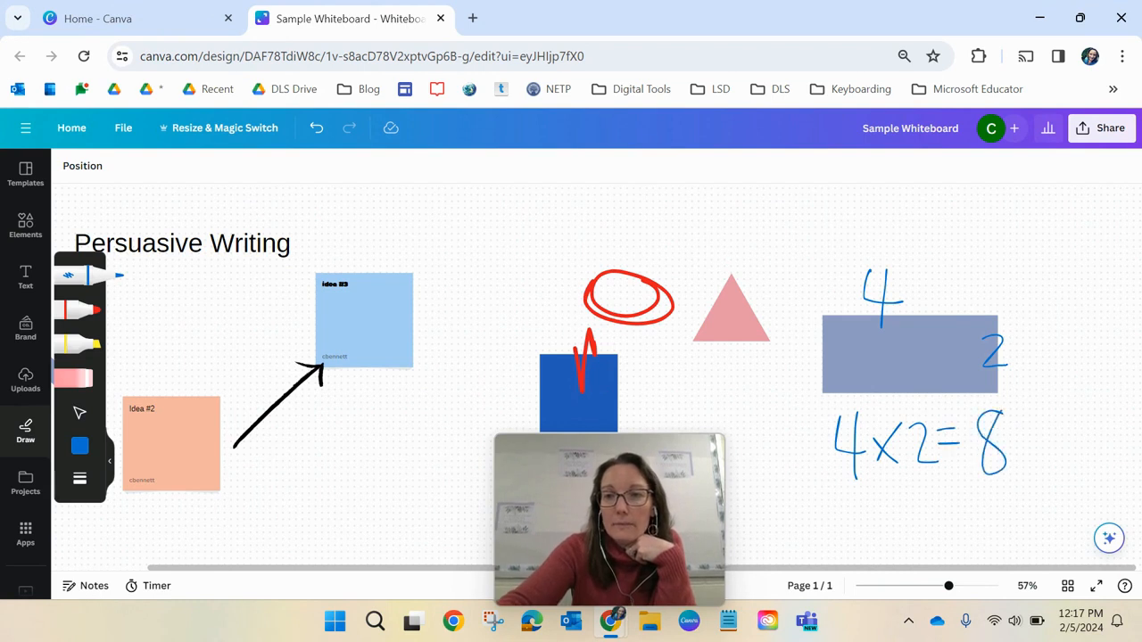